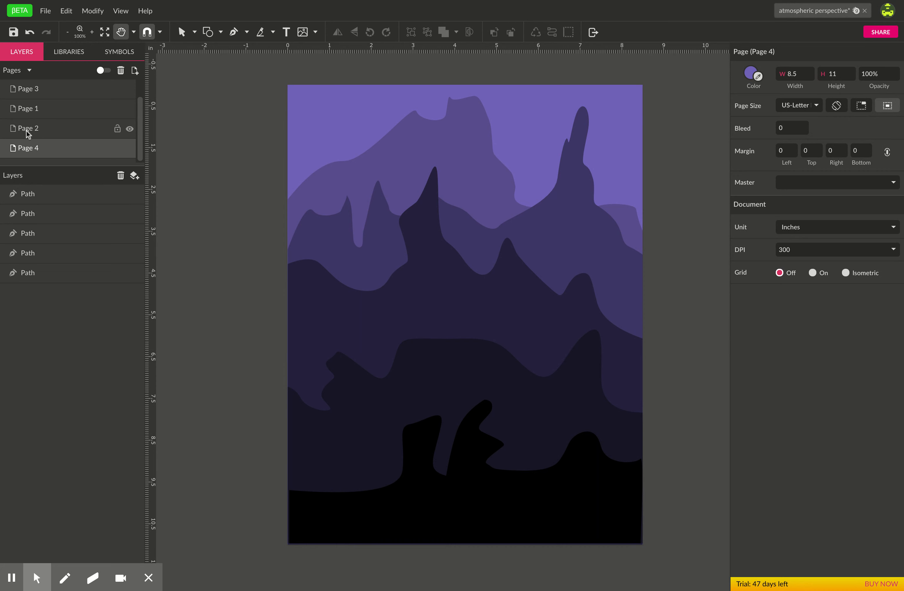
Step: Examine the fill colours of the nearest and farthest mountain shapes in the yellow landscape on Page 2
{"action": "left_click", "coordinate": [44, 133]}
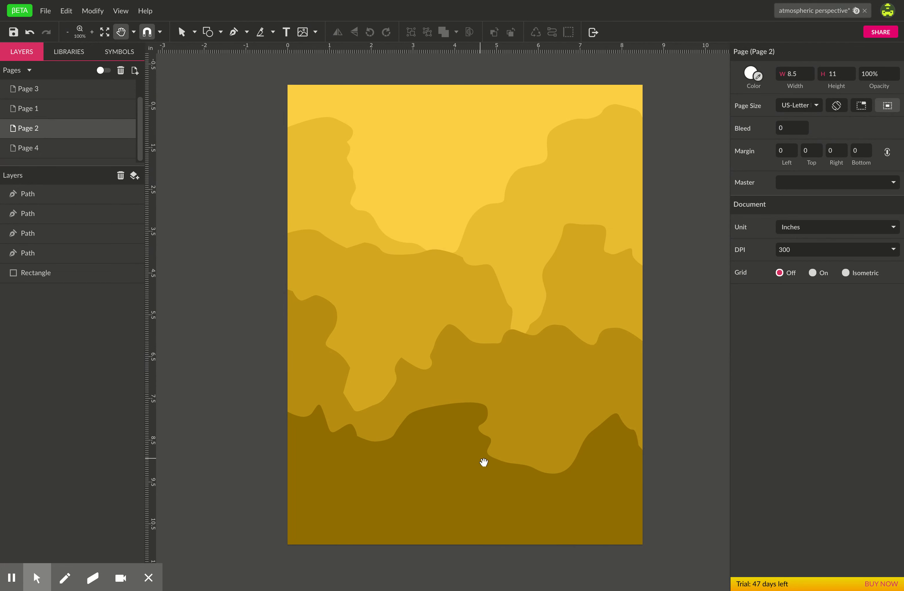
{"action": "left_click", "coordinate": [443, 463]}
{"action": "key", "text": "v"}
{"action": "left_click", "coordinate": [450, 464]}
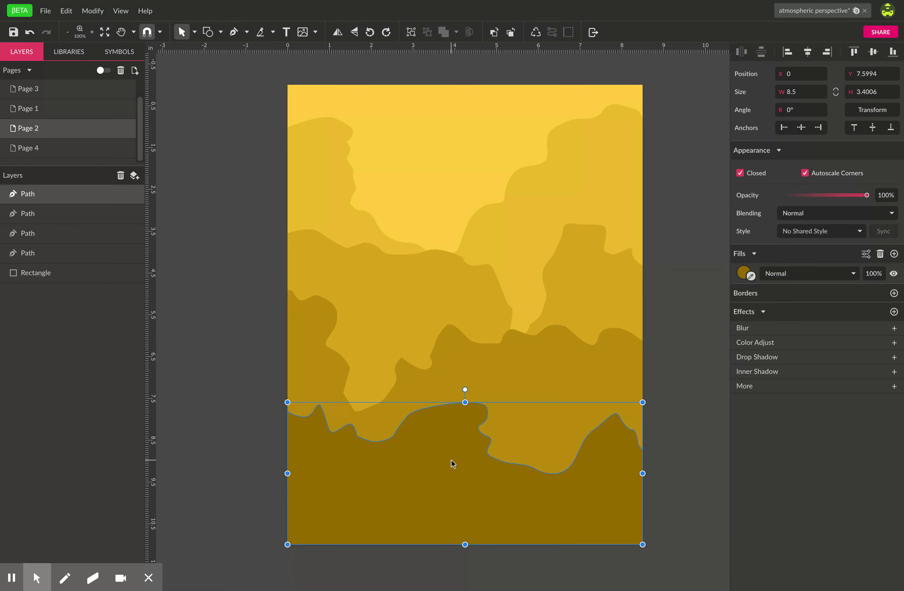
{"action": "left_click", "coordinate": [743, 273]}
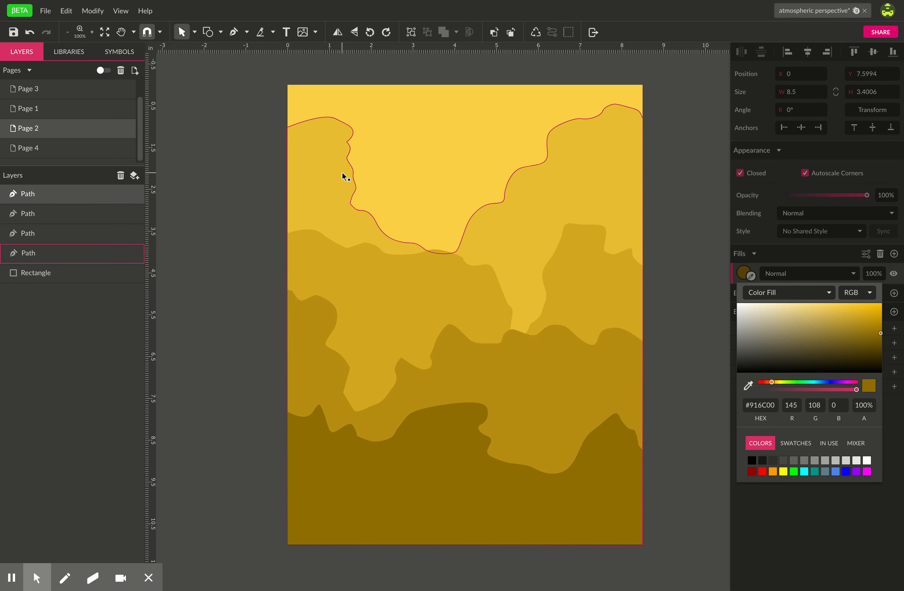
{"action": "left_click", "coordinate": [324, 148]}
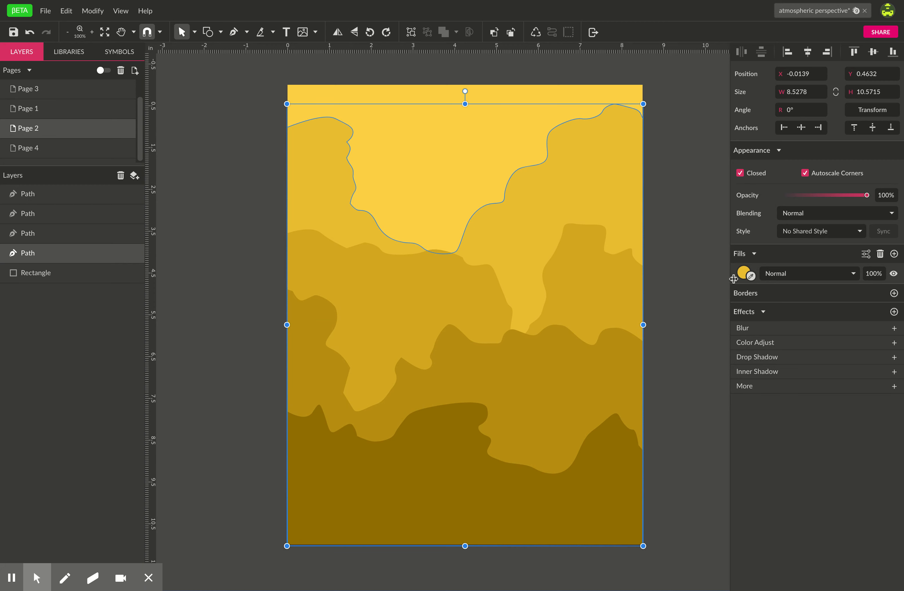
{"action": "left_click", "coordinate": [742, 273]}
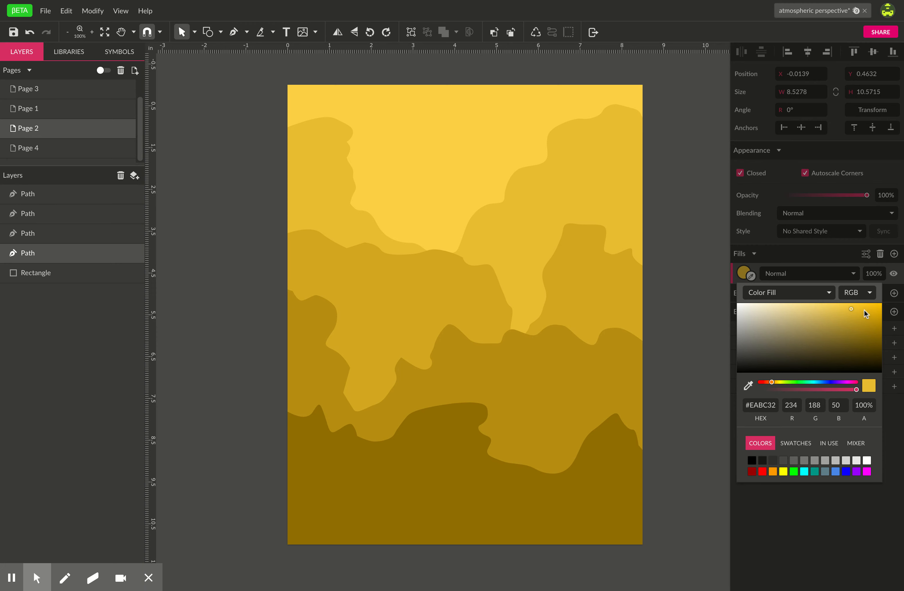
Step: View the layered example landscapes on Page 1, Page 3 and Page 6 for comparison
{"action": "left_click", "coordinate": [49, 110]}
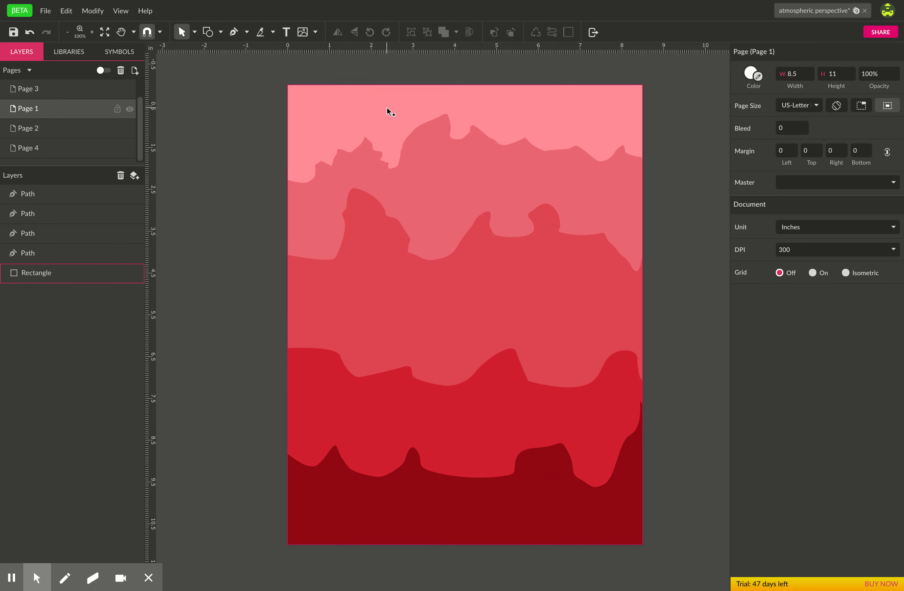
{"action": "left_click", "coordinate": [61, 91]}
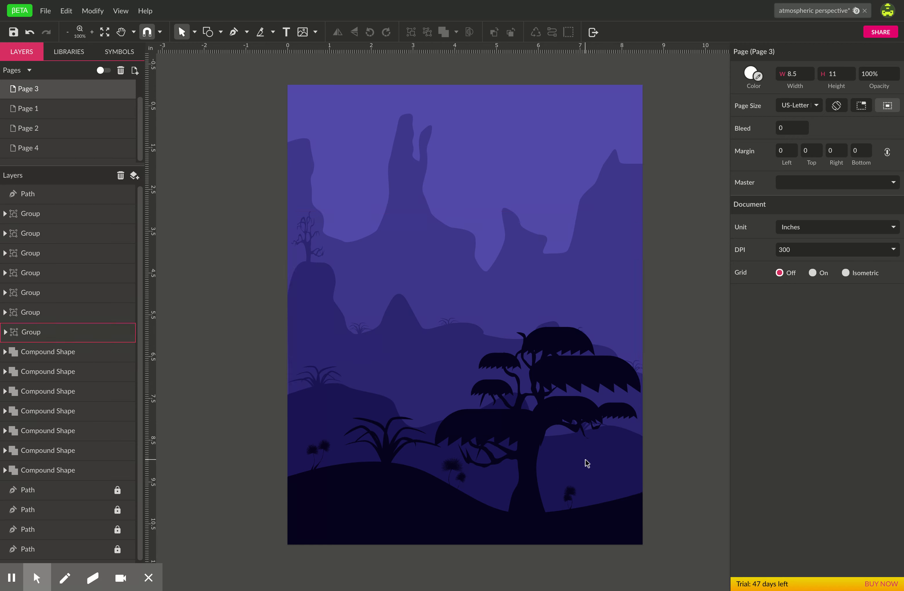
{"action": "left_click_drag", "start_coordinate": [141, 124], "coordinate": [141, 107]}
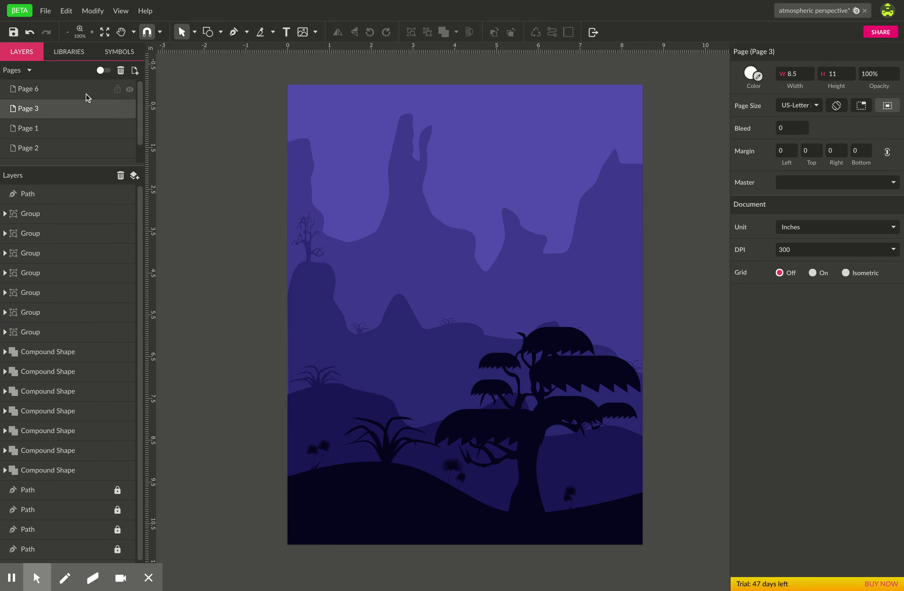
{"action": "left_click", "coordinate": [81, 95]}
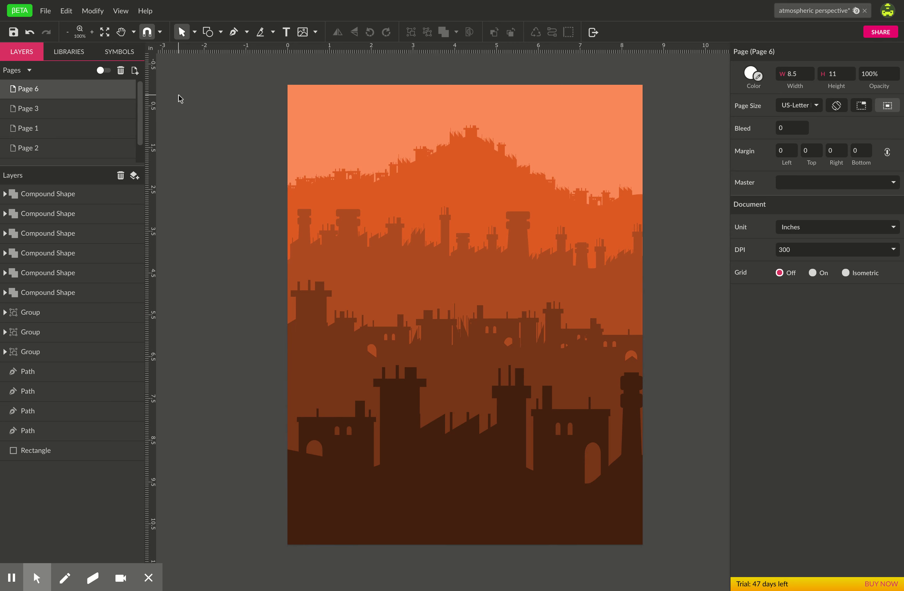
Step: Create a new US-Letter print design and change its page orientation to portrait, 8.5 × 11 in
{"action": "left_click", "coordinate": [48, 12]}
{"action": "left_click", "coordinate": [57, 30]}
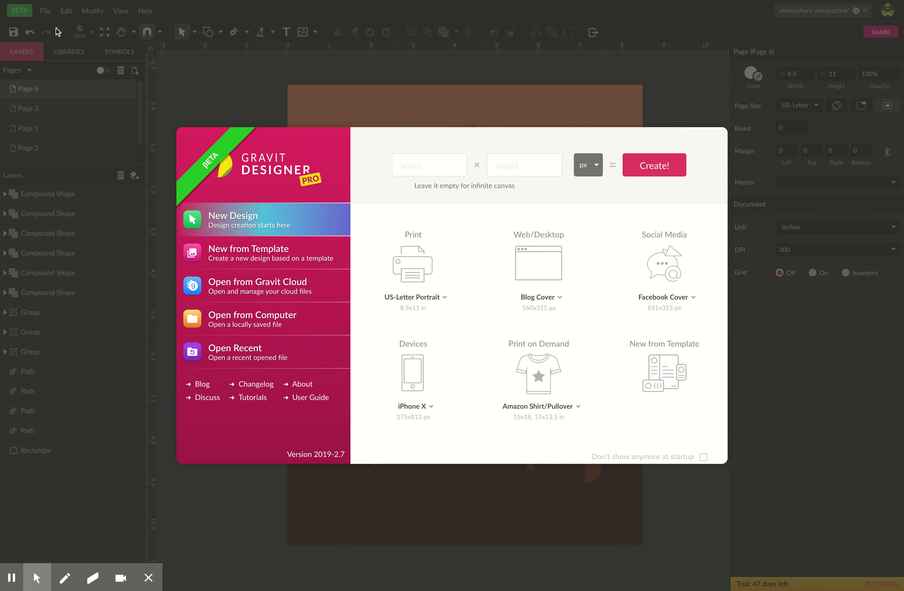
{"action": "left_click", "coordinate": [439, 299]}
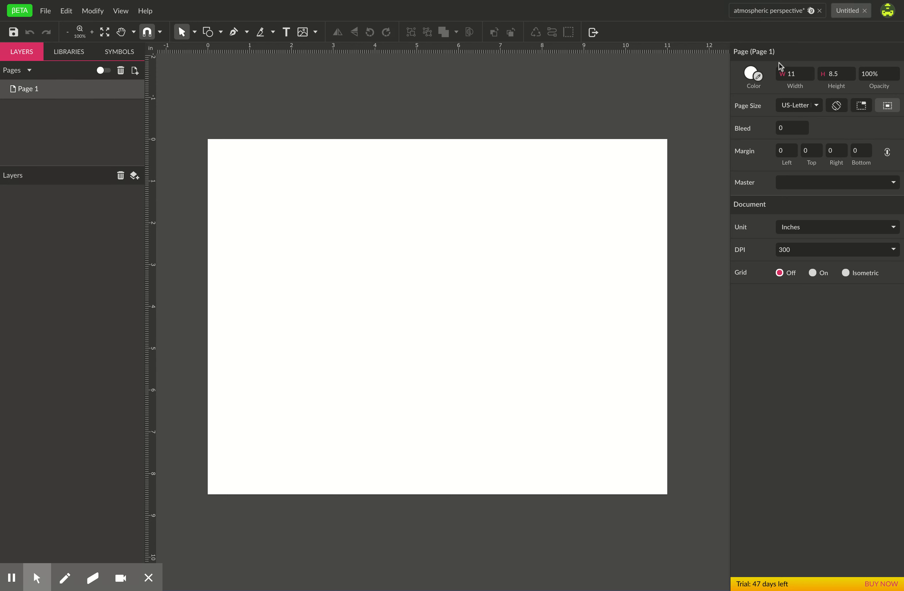
{"action": "left_click", "coordinate": [837, 106]}
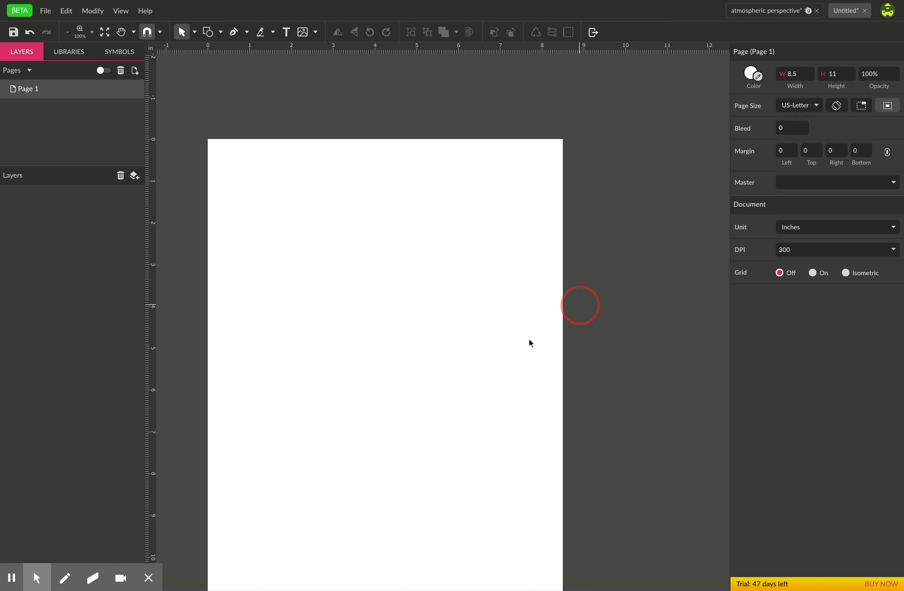
{"action": "key", "text": "h"}
{"action": "left_click_drag", "start_coordinate": [502, 321], "coordinate": [547, 280]}
{"action": "key", "text": "v"}
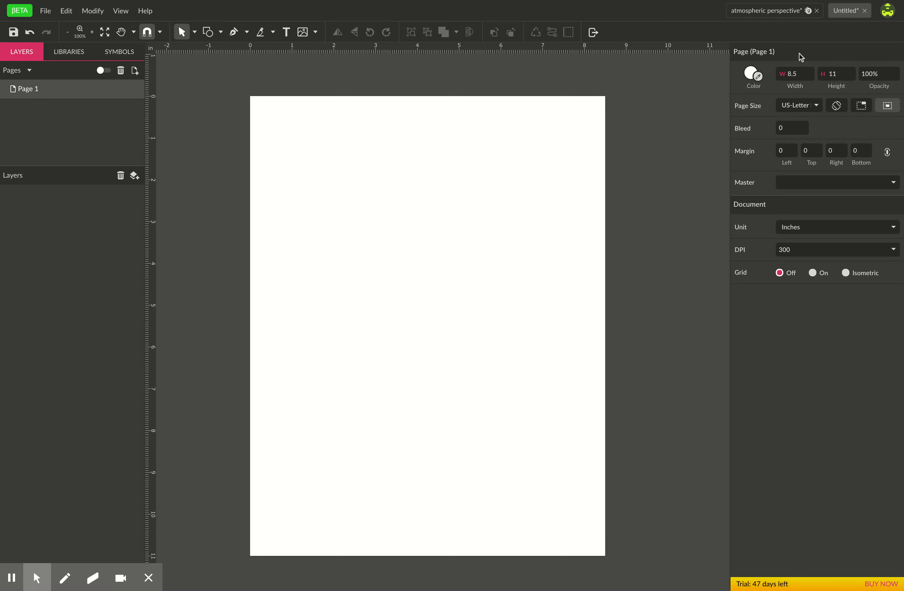
Step: Set the page's background colour to light blue #7FB1FB
{"action": "left_click", "coordinate": [563, 74]}
{"action": "left_click", "coordinate": [750, 74]}
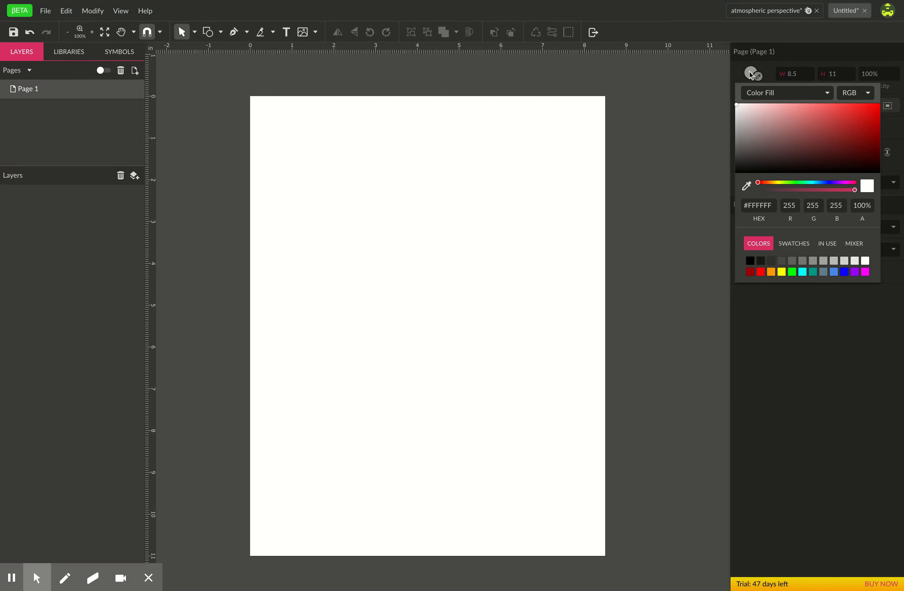
{"action": "left_click_drag", "start_coordinate": [821, 182], "coordinate": [816, 176]}
{"action": "left_click", "coordinate": [807, 116]}
{"action": "left_click_drag", "start_coordinate": [806, 115], "coordinate": [806, 105]}
{"action": "left_click", "coordinate": [633, 129]}
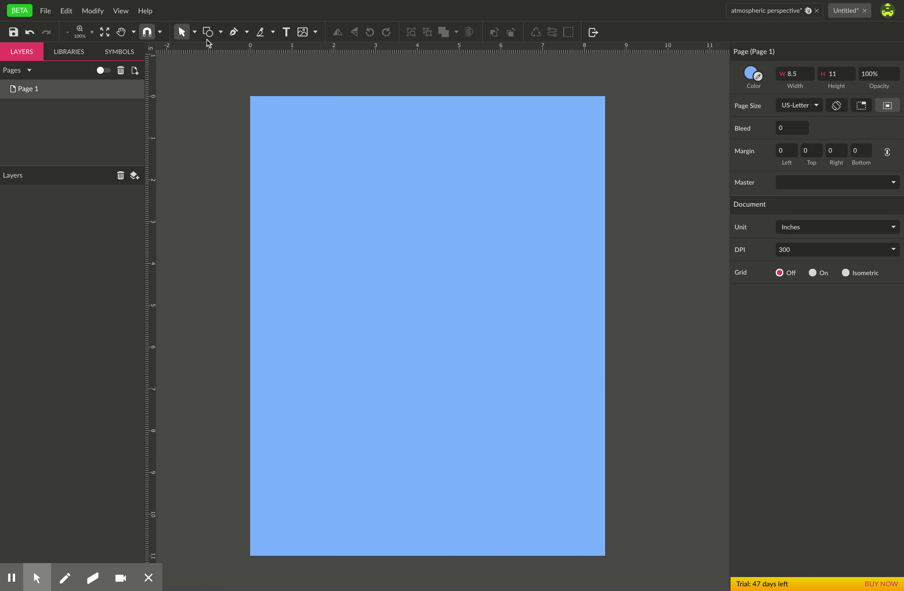
Step: Start a Pen path with straight sides from the page's left edge at Y 1.88 in, through both bottom corners, to the same height on the right edge
{"action": "left_click", "coordinate": [234, 33]}
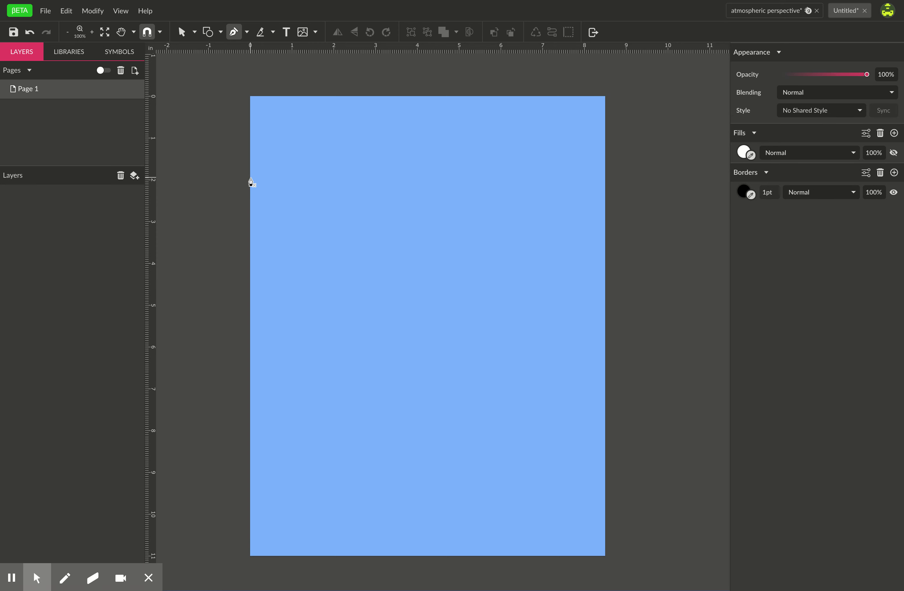
{"action": "left_click", "coordinate": [250, 175]}
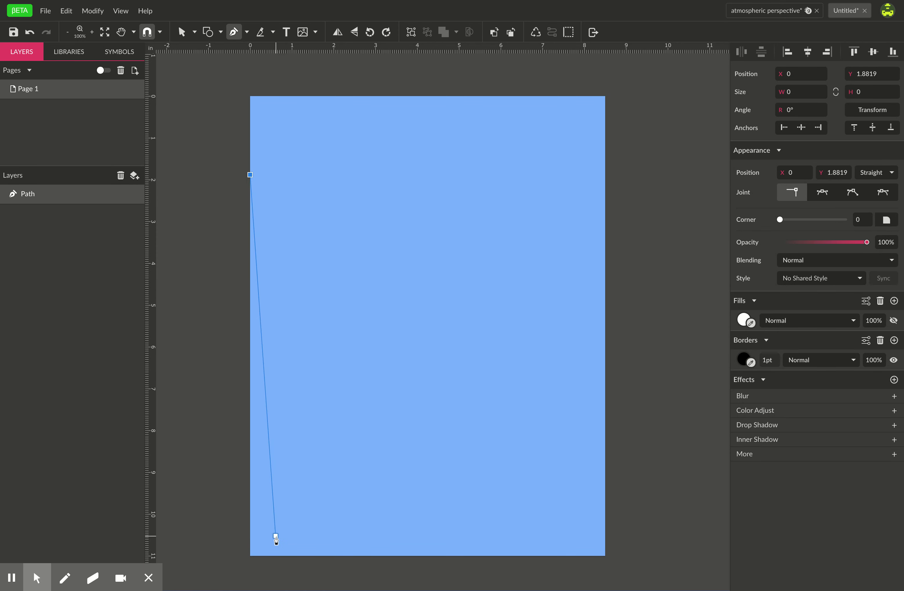
{"action": "left_click", "coordinate": [250, 555]}
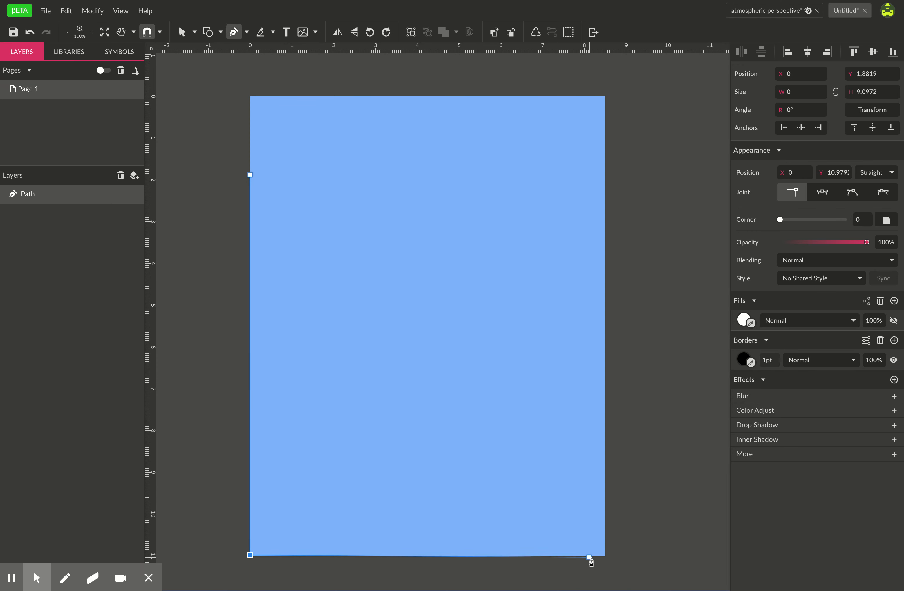
{"action": "left_click", "coordinate": [604, 555]}
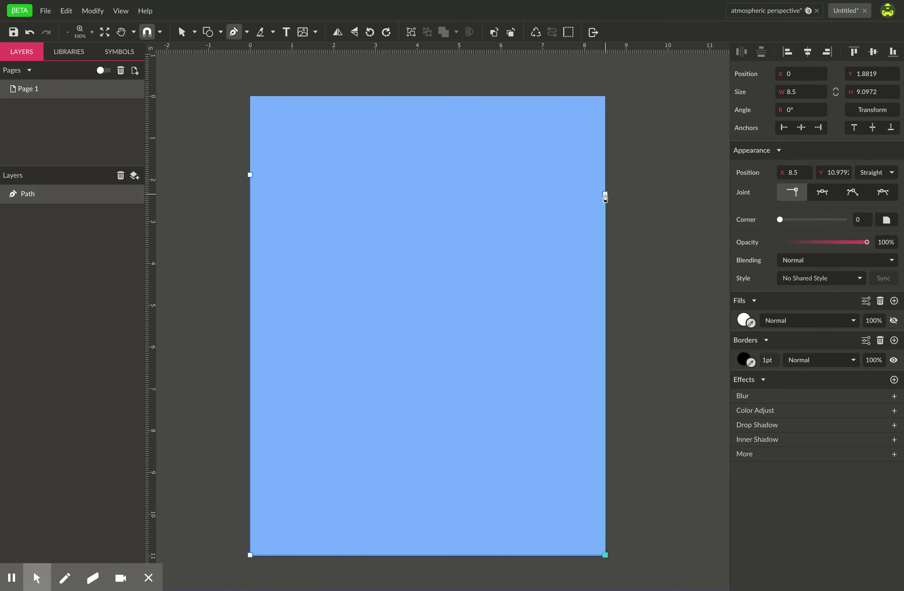
{"action": "left_click", "coordinate": [605, 175]}
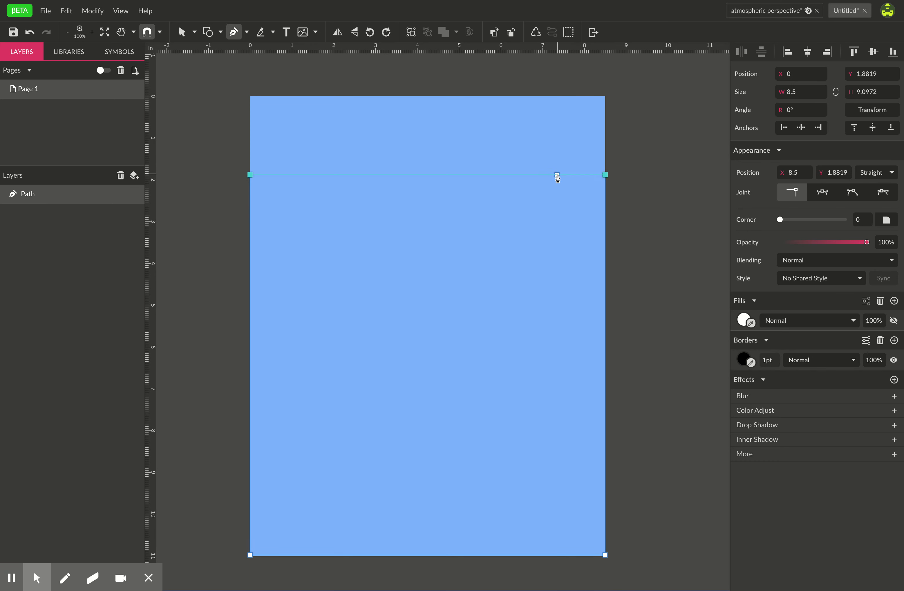
Step: Draw a curved, uneven mountain ridge back across the upper page and close the path at its starting point on the left edge
{"action": "left_click", "coordinate": [578, 173]}
{"action": "left_click_drag", "start_coordinate": [579, 176], "coordinate": [281, 158]}
{"action": "left_click", "coordinate": [309, 181]}
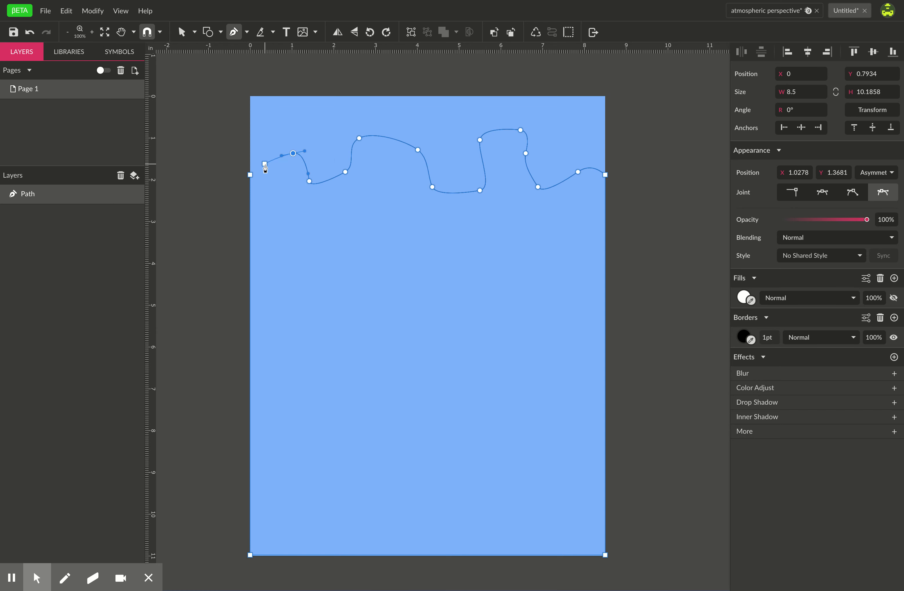
{"action": "left_click", "coordinate": [262, 175]}
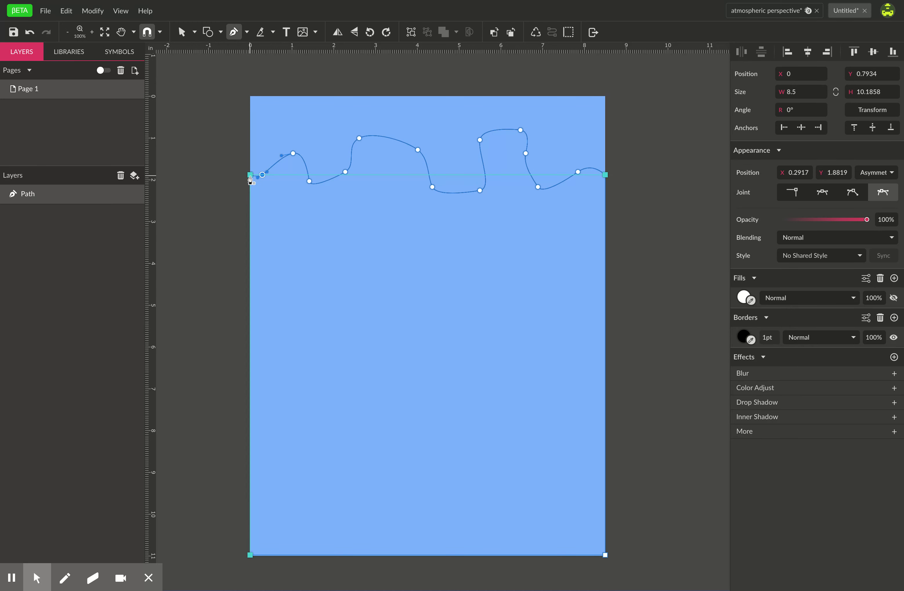
{"action": "left_click", "coordinate": [251, 175]}
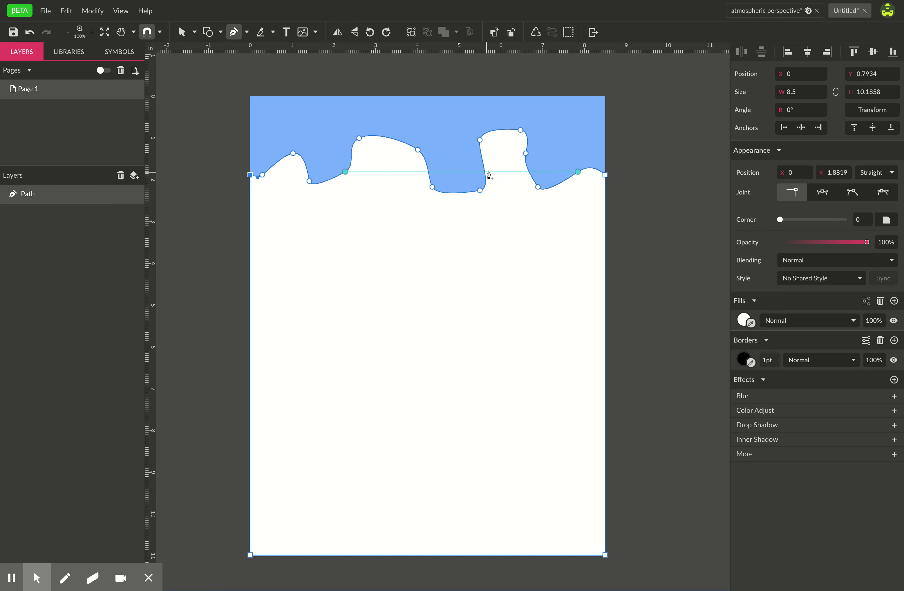
Step: Fill the mountain shape with the page's light blue darkened to #5C82BB, and deselect the shape
{"action": "left_click", "coordinate": [751, 322]}
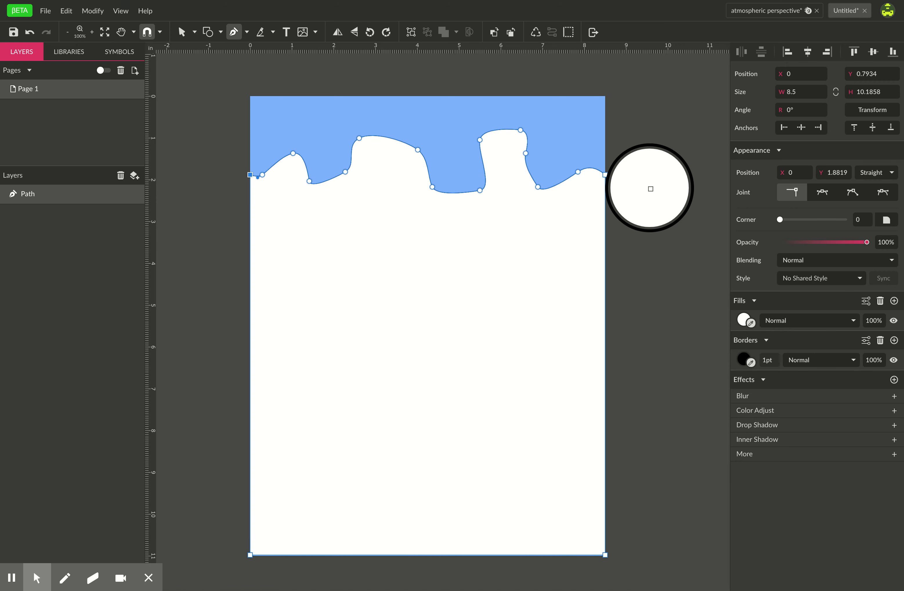
{"action": "left_click", "coordinate": [572, 132]}
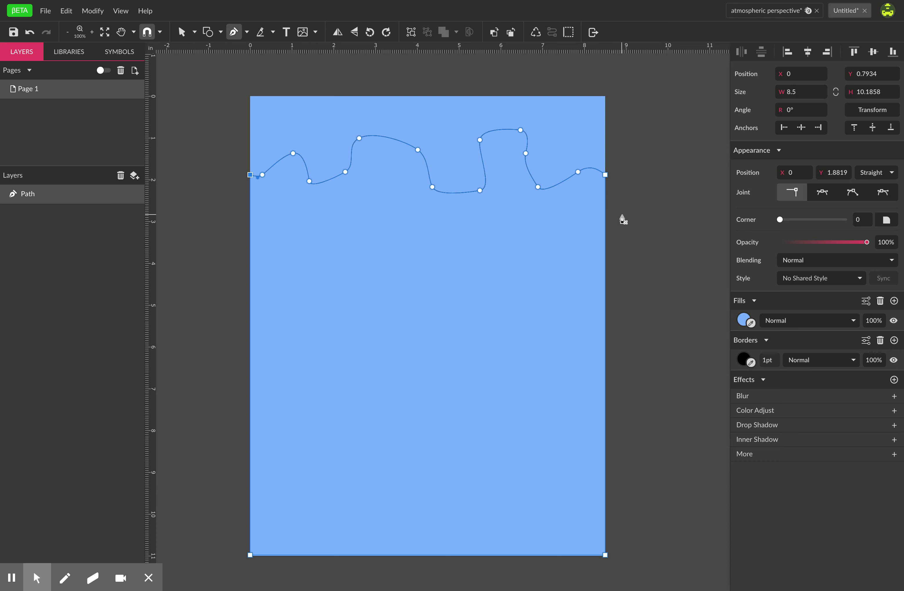
{"action": "left_click", "coordinate": [743, 321]}
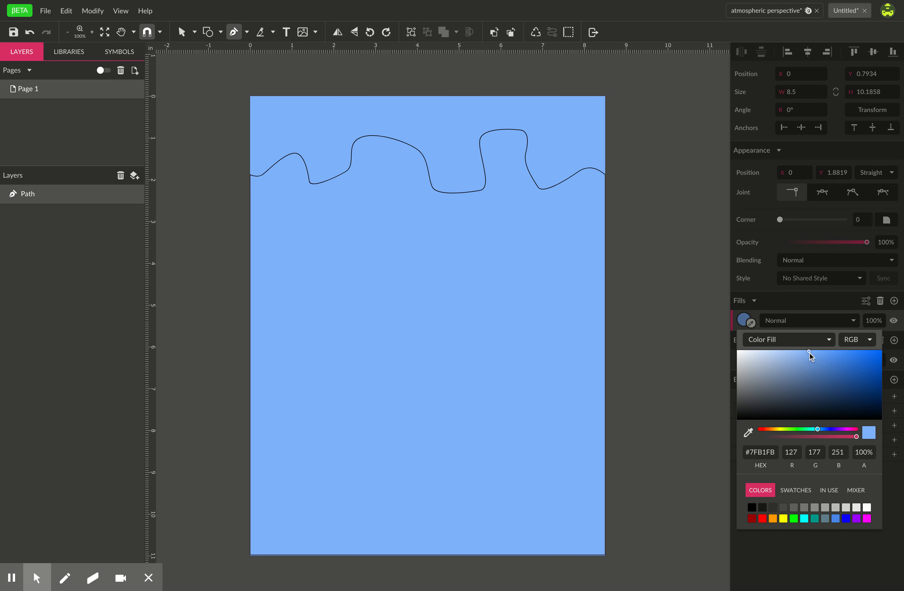
{"action": "left_click_drag", "start_coordinate": [809, 351], "coordinate": [811, 368]}
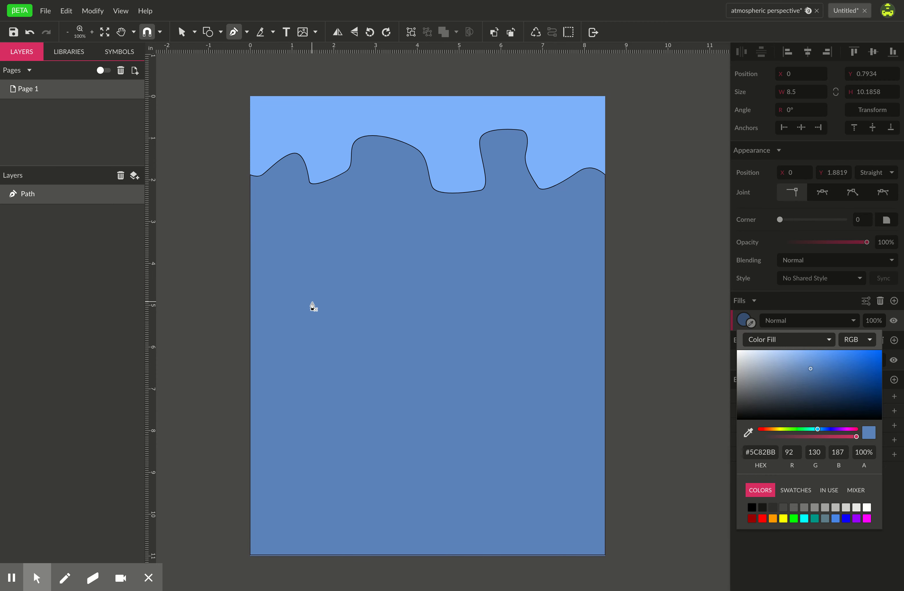
{"action": "left_click", "coordinate": [88, 197]}
{"action": "left_click", "coordinate": [195, 32]}
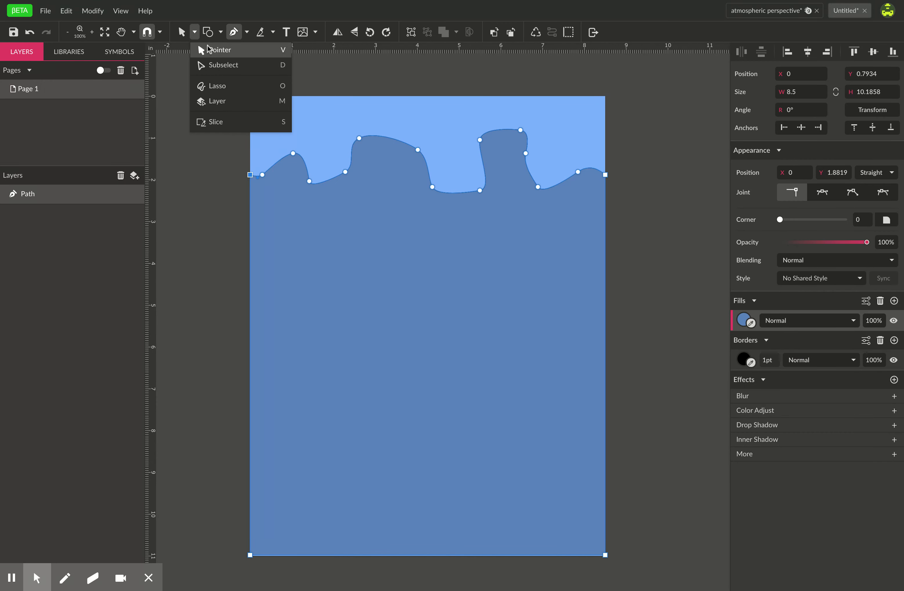
{"action": "left_click", "coordinate": [205, 51]}
{"action": "left_click", "coordinate": [199, 144]}
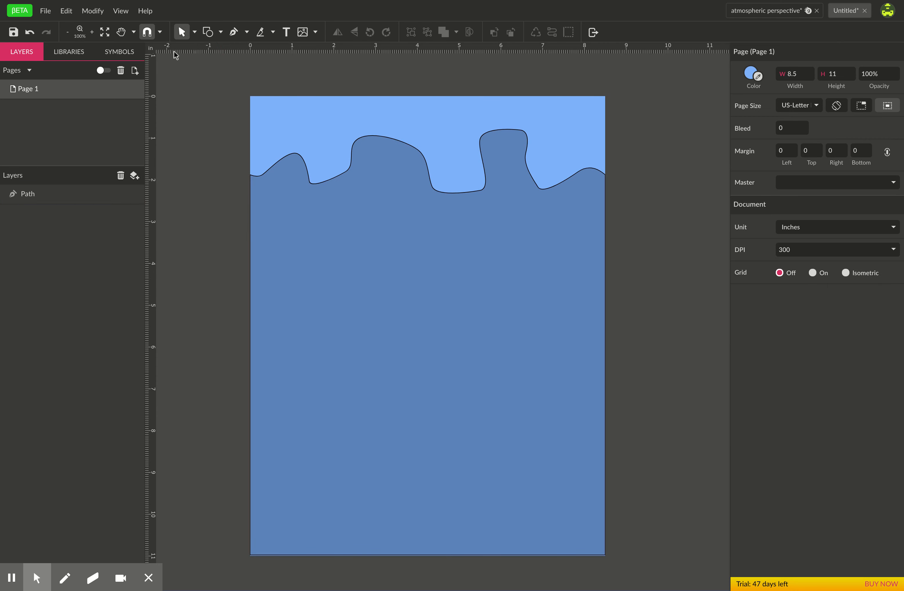
Step: Start a second Pen path from the left page edge at Y 3.55 in, through both bottom corners, to Y 4.42 in on the right edge
{"action": "left_click", "coordinate": [234, 32]}
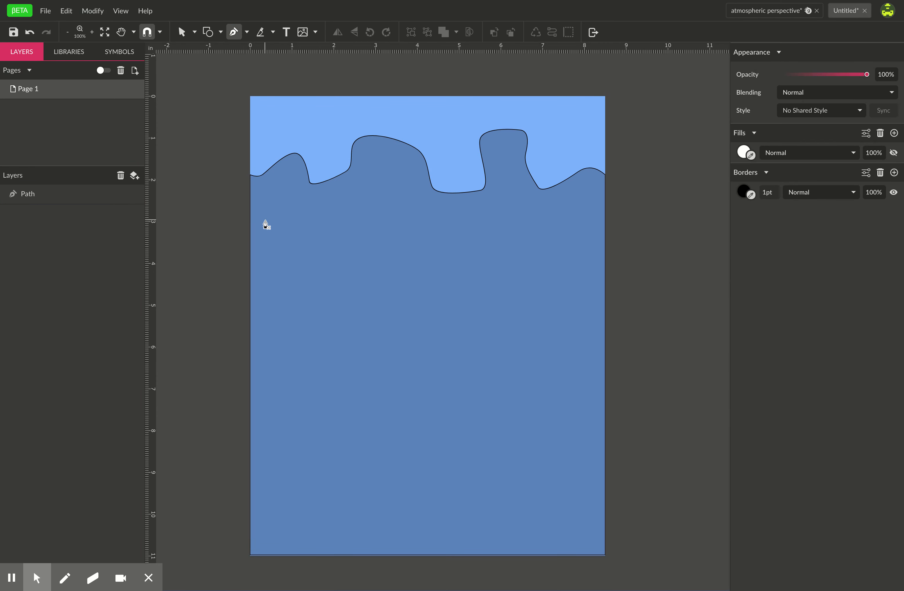
{"action": "left_click", "coordinate": [250, 248]}
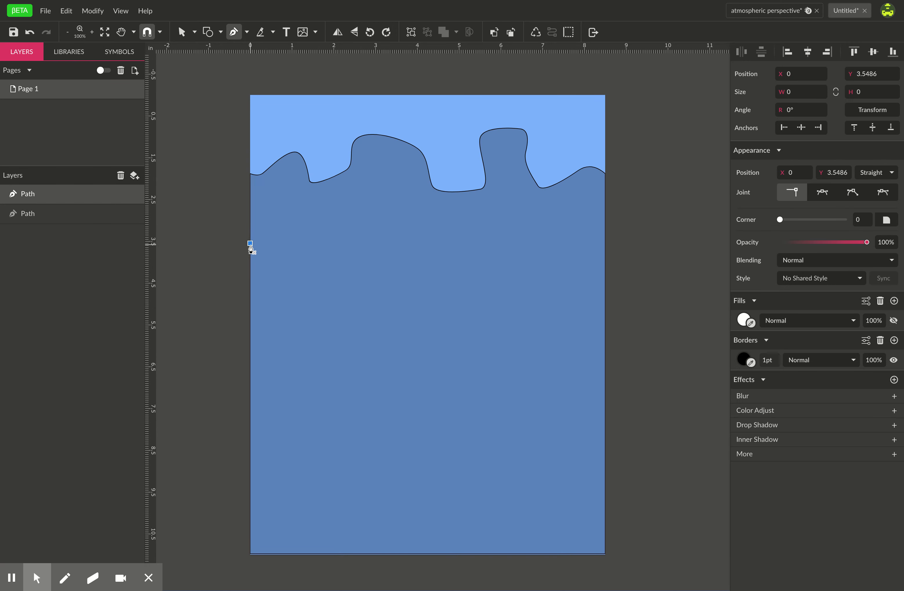
{"action": "left_click", "coordinate": [250, 558]}
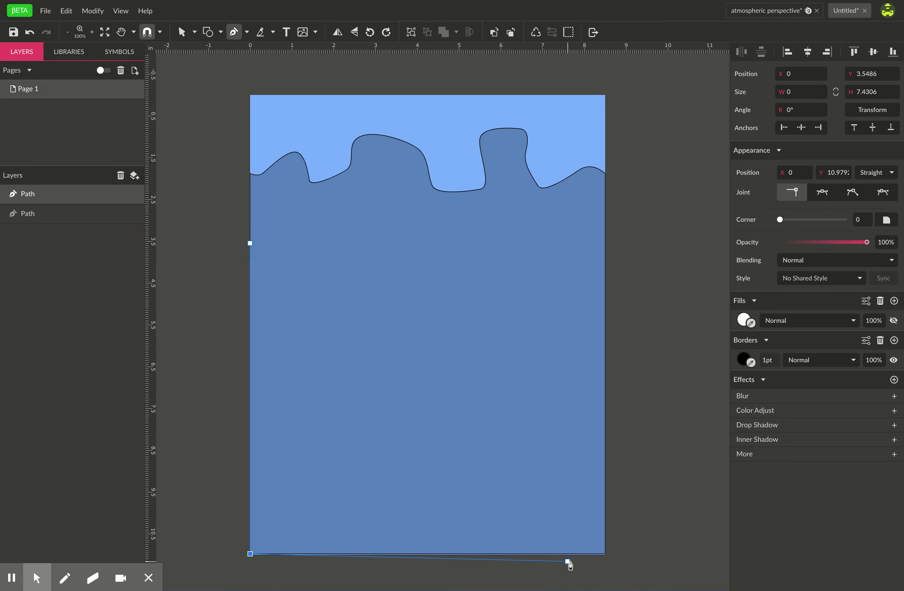
{"action": "left_click", "coordinate": [605, 555]}
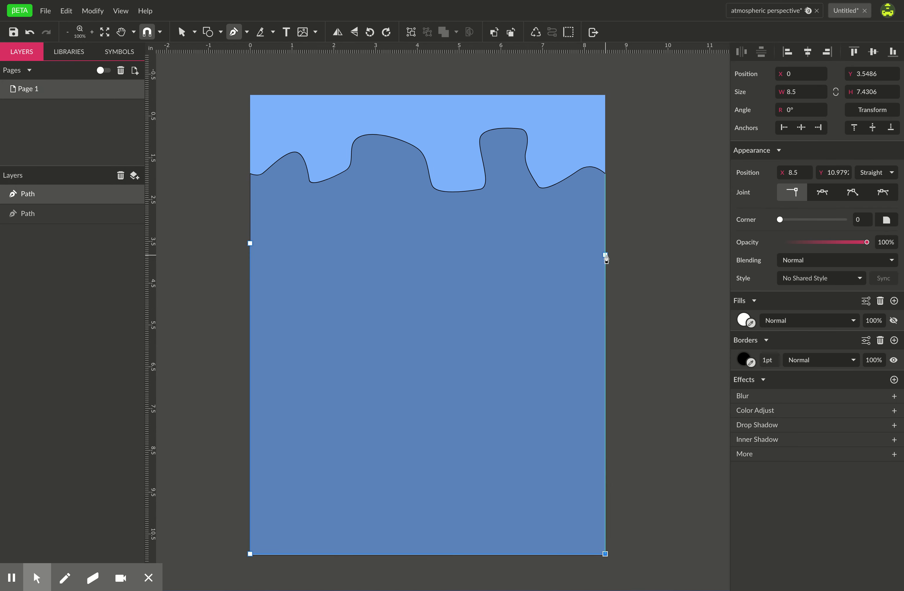
{"action": "left_click", "coordinate": [605, 283]}
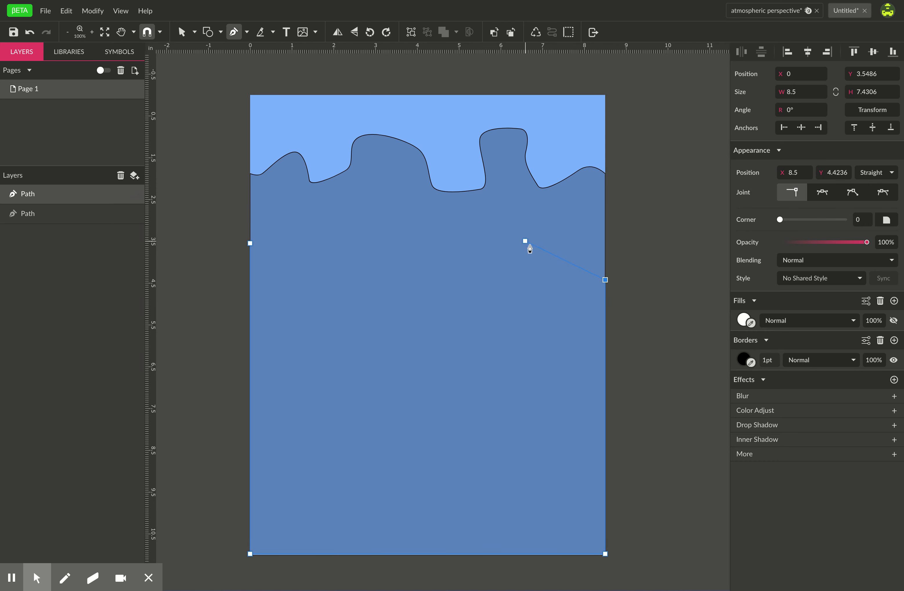
Step: Draw the second ridge's curves from the right page edge over a tall, narrow peak and a broad valley to a rise near mid-page
{"action": "left_click_drag", "start_coordinate": [556, 254], "coordinate": [551, 228]}
{"action": "left_click", "coordinate": [556, 255]}
{"action": "left_click_drag", "start_coordinate": [551, 183], "coordinate": [520, 158]}
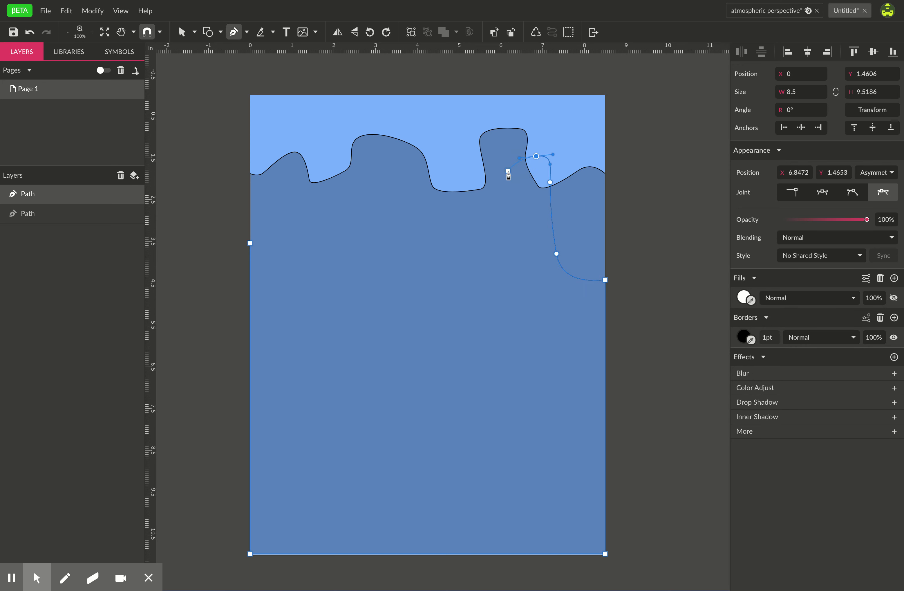
{"action": "left_click_drag", "start_coordinate": [502, 209], "coordinate": [502, 233]}
{"action": "left_click", "coordinate": [482, 271]}
{"action": "left_click_drag", "start_coordinate": [432, 271], "coordinate": [428, 265]}
{"action": "left_click_drag", "start_coordinate": [415, 222], "coordinate": [408, 217]}
{"action": "left_click_drag", "start_coordinate": [280, 235], "coordinate": [270, 292]}
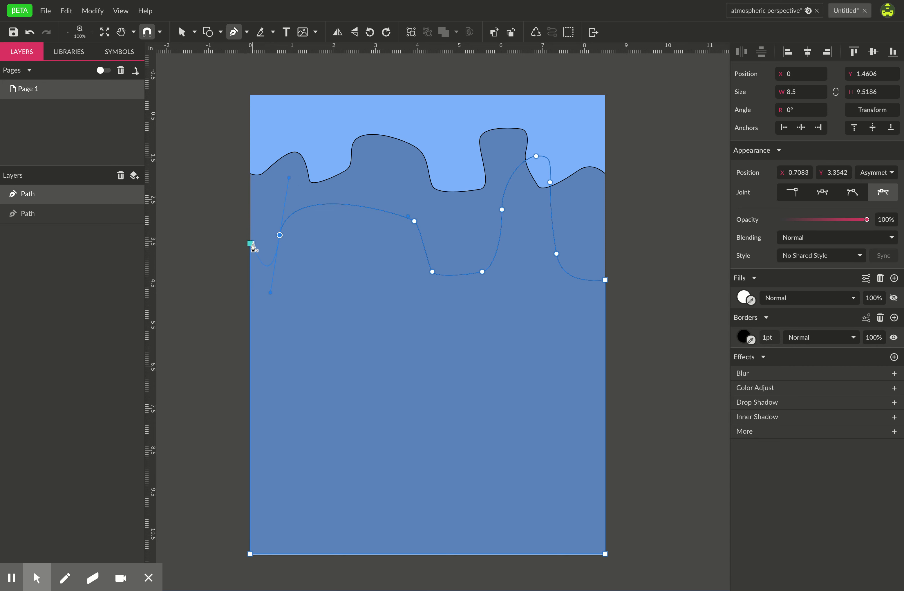
{"action": "key", "text": "BackSpace"}
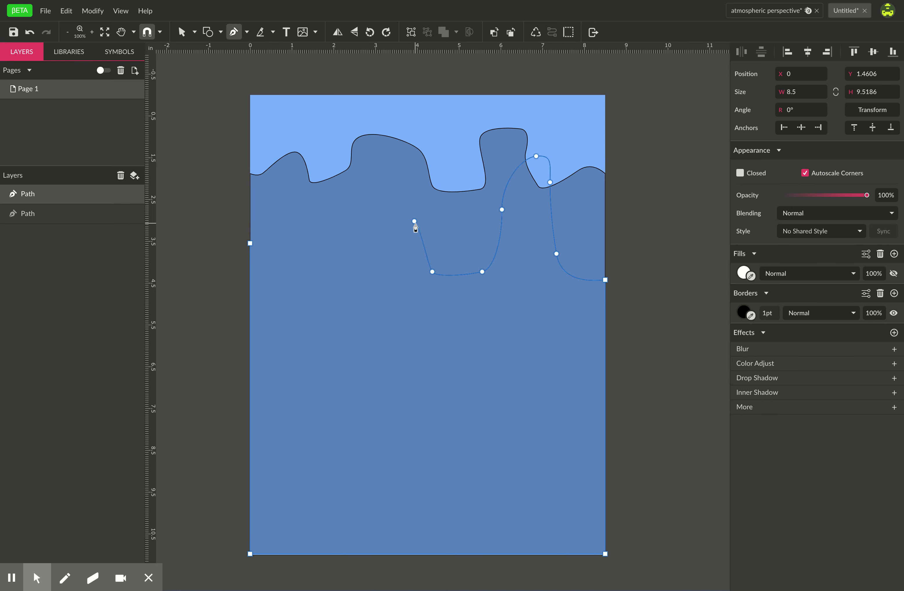
Step: Continue the second ridge over two lower rounded hills to the left page edge and close the path at its starting point
{"action": "left_click_drag", "start_coordinate": [415, 223], "coordinate": [300, 228]}
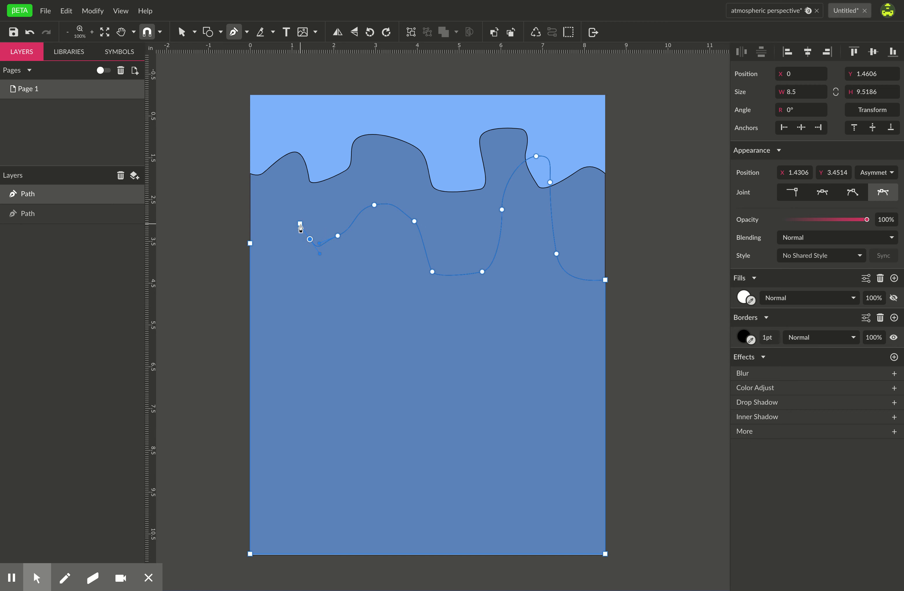
{"action": "left_click_drag", "start_coordinate": [310, 397], "coordinate": [307, 304]}
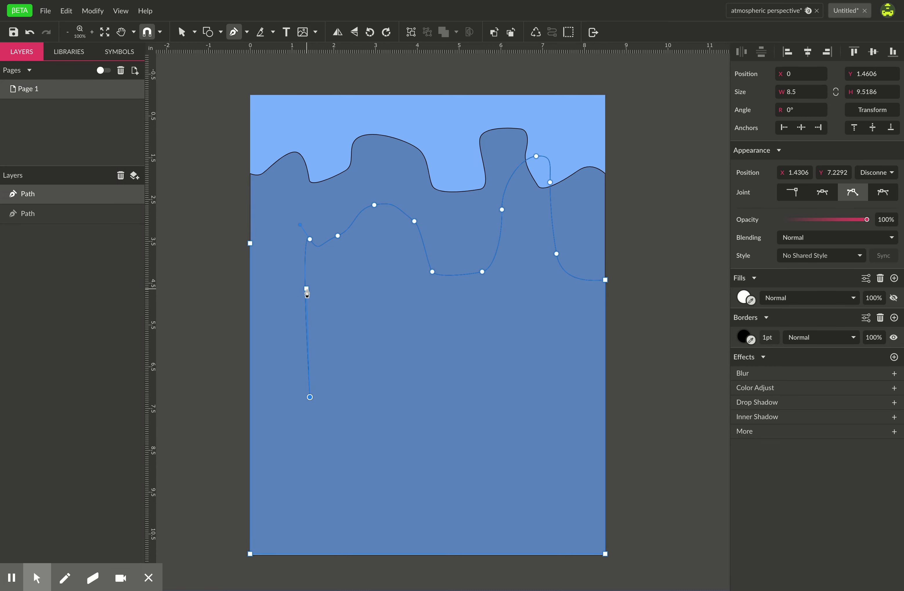
{"action": "key", "text": "BackSpace"}
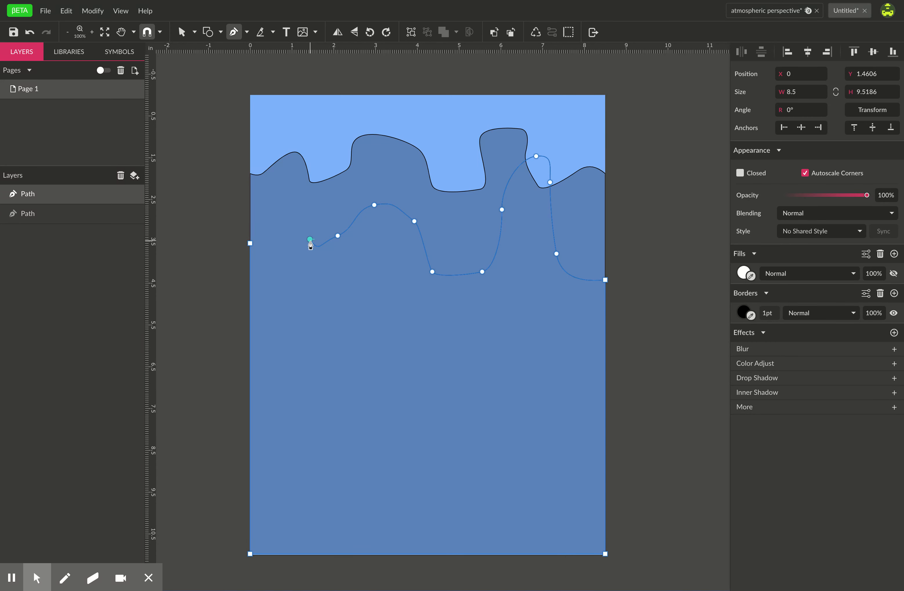
{"action": "left_click", "coordinate": [310, 239]}
{"action": "left_click_drag", "start_coordinate": [310, 241], "coordinate": [265, 219]}
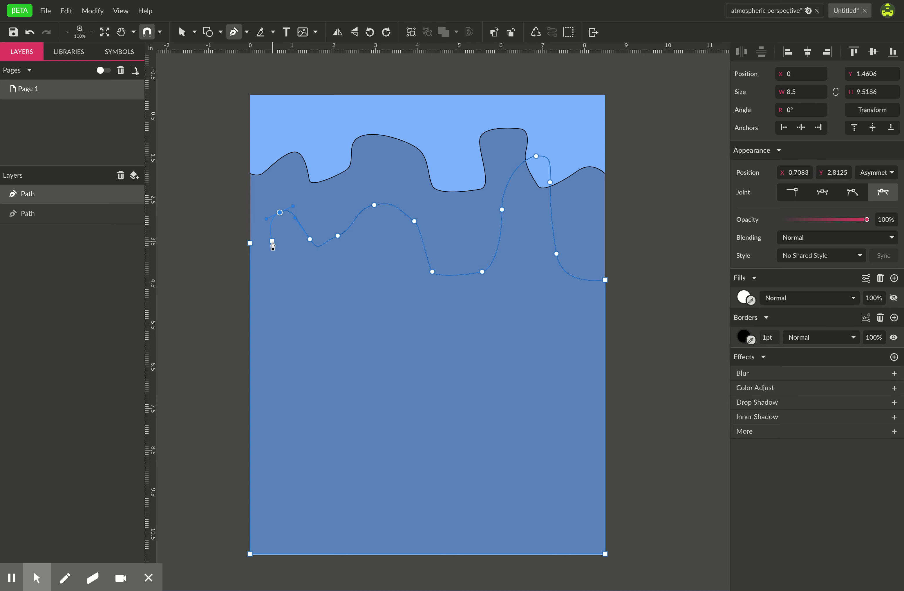
{"action": "left_click", "coordinate": [250, 244]}
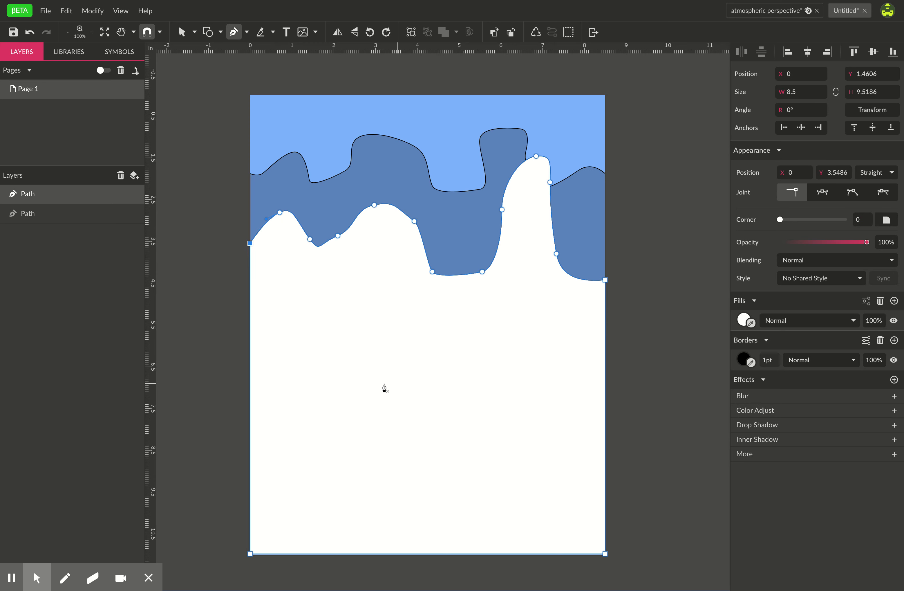
Step: Fill the second mountain shape with the first mountain's blue darkened to #344C71, and deselect the shape
{"action": "left_click", "coordinate": [752, 325]}
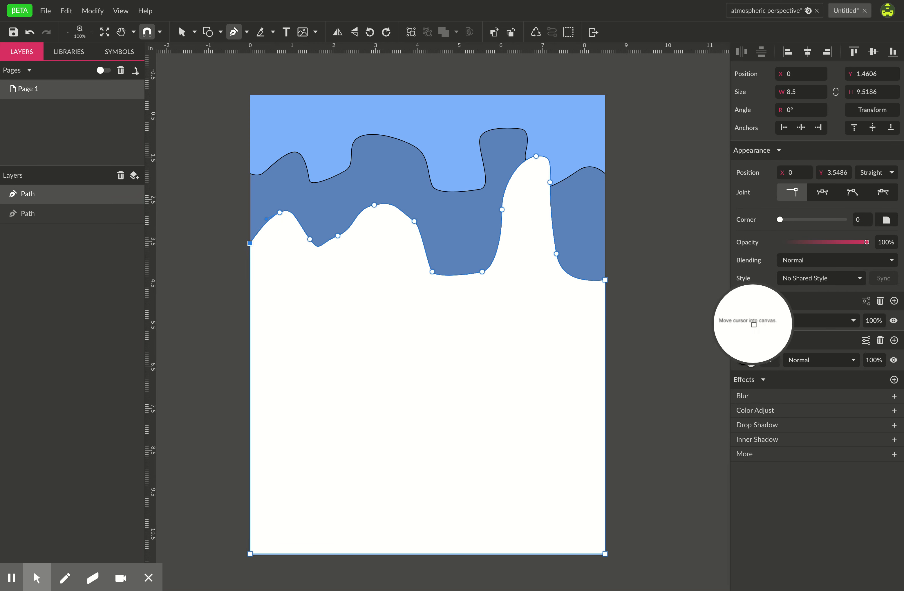
{"action": "left_click", "coordinate": [464, 233]}
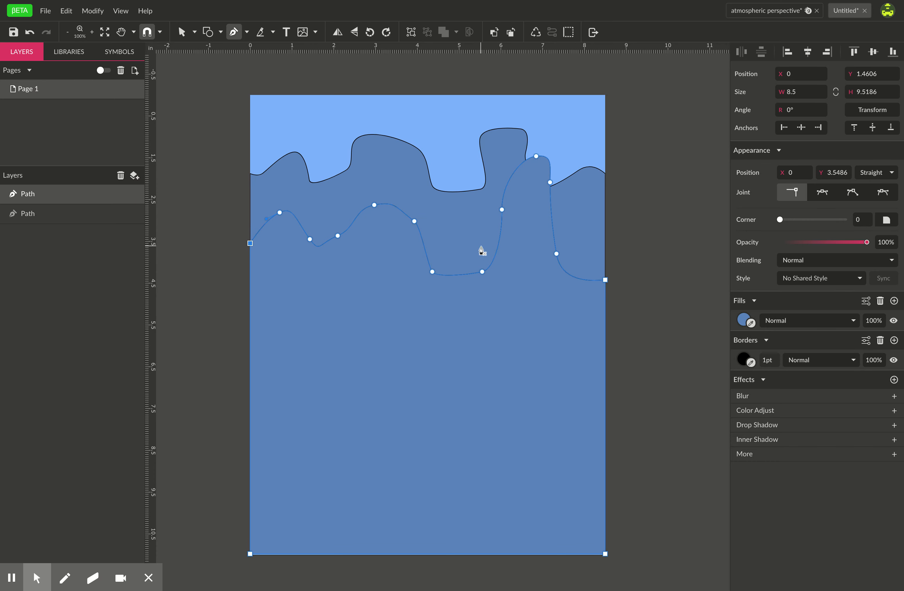
{"action": "left_click", "coordinate": [743, 321]}
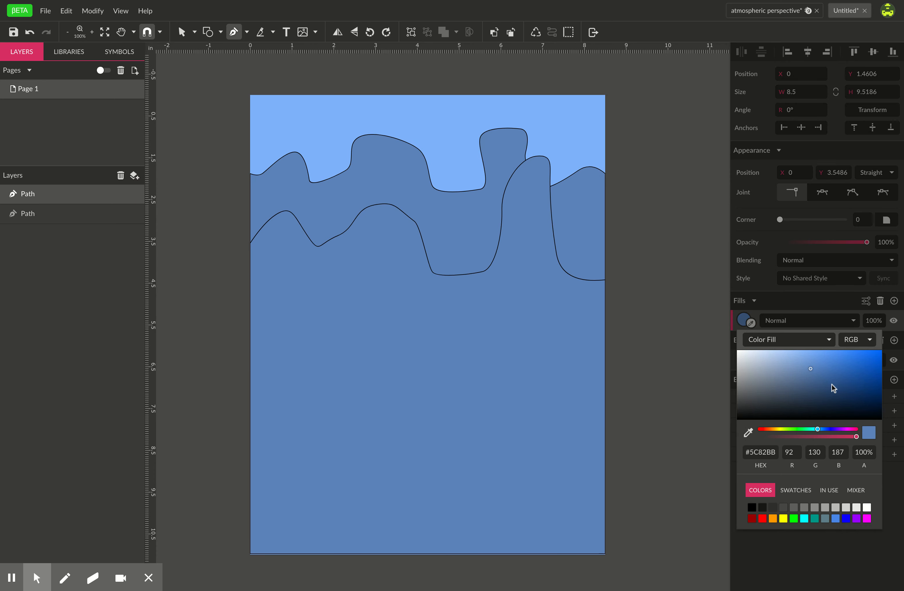
{"action": "left_click_drag", "start_coordinate": [813, 371], "coordinate": [815, 392]}
{"action": "left_click", "coordinate": [310, 239]}
{"action": "key", "text": "Escape"}
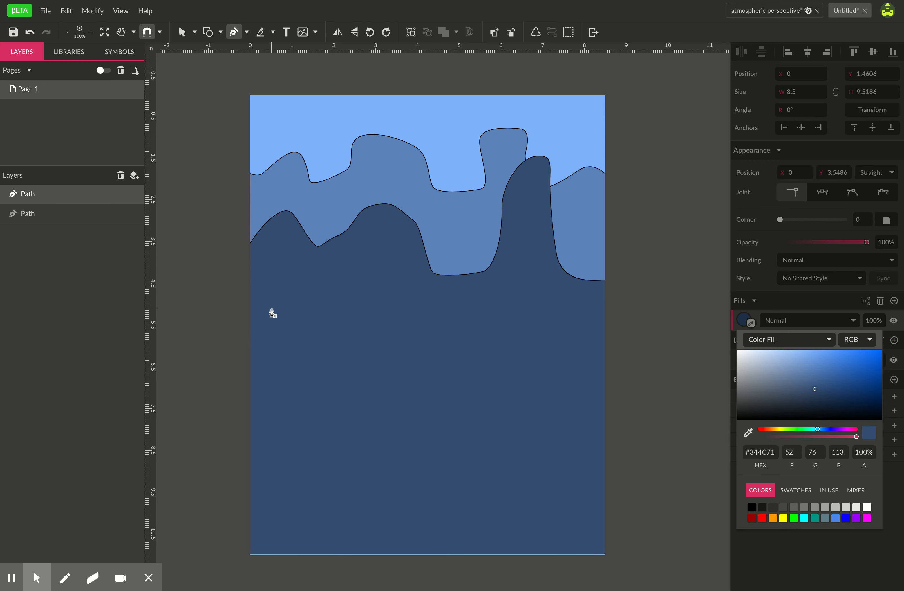
{"action": "left_click", "coordinate": [250, 317]}
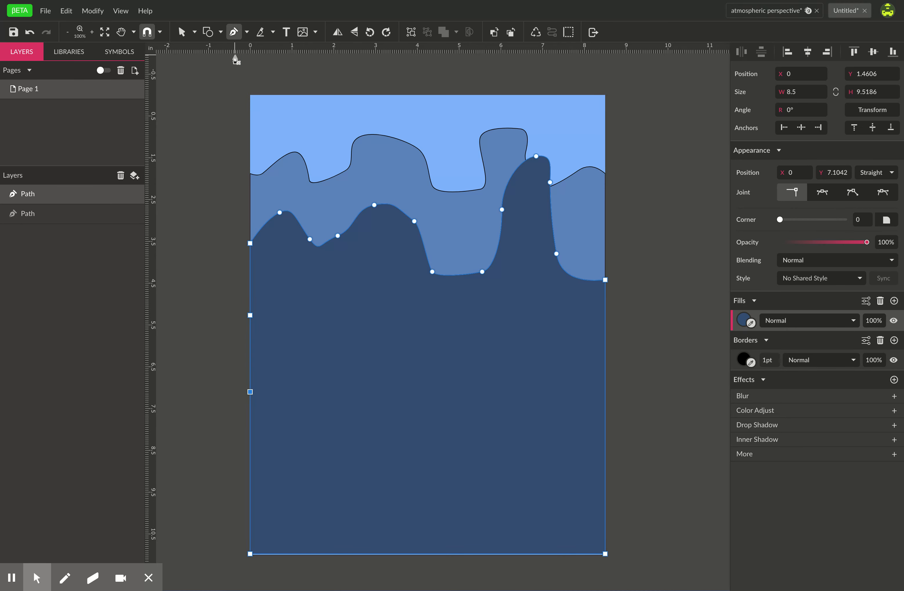
{"action": "left_click", "coordinate": [182, 32]}
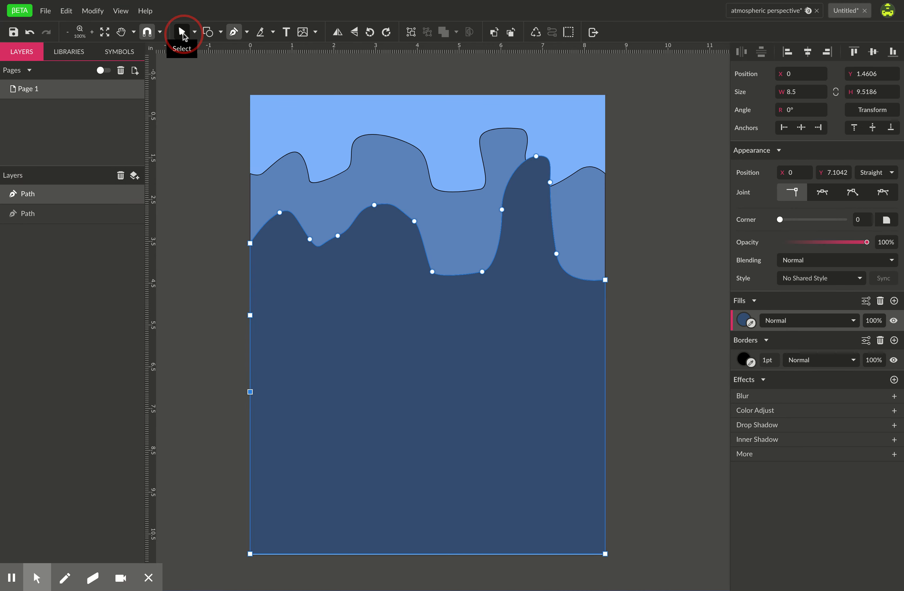
{"action": "left_click", "coordinate": [187, 235]}
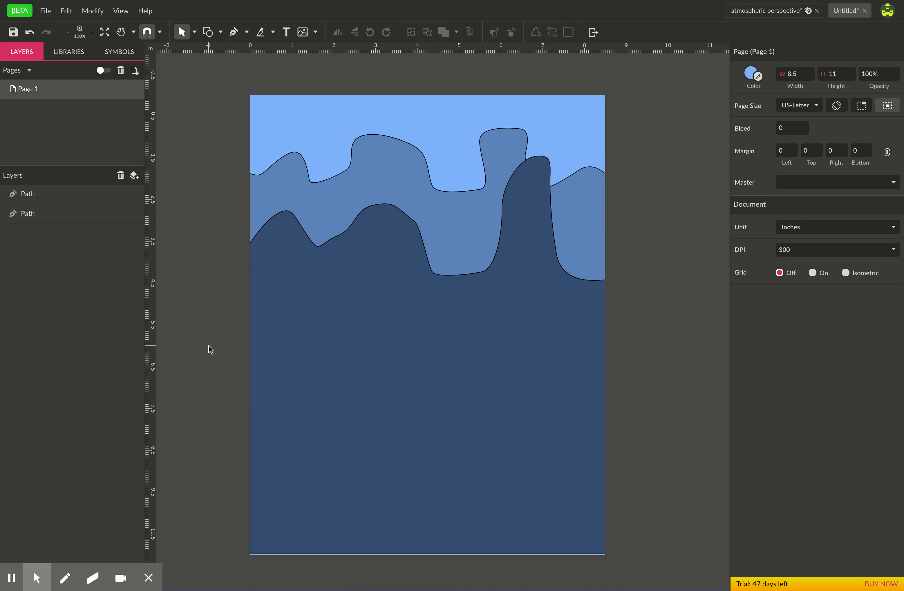
Step: Start a third Pen path from the left page edge at Y 6.13 in, through both bottom corners, to Y 6.35 in on the right edge
{"action": "left_click", "coordinate": [234, 33]}
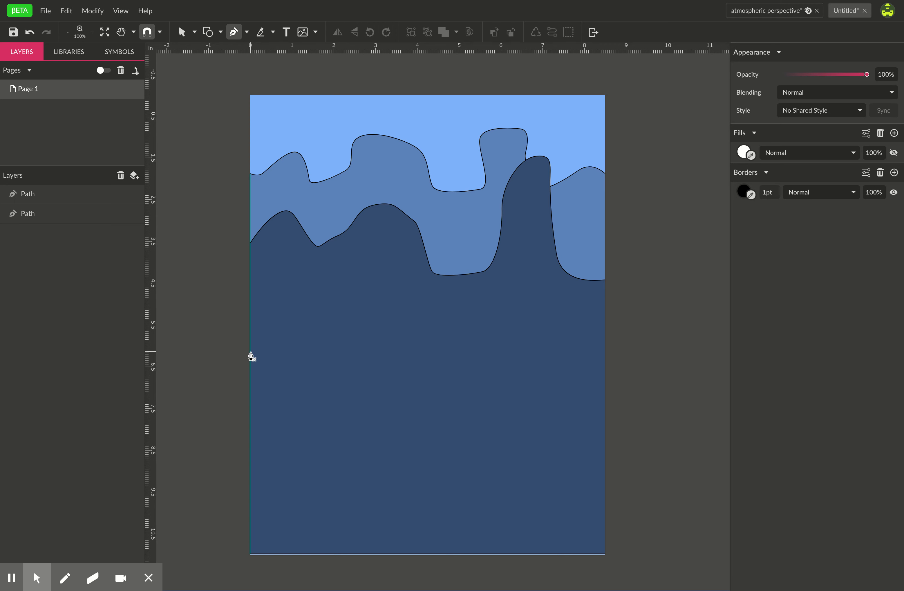
{"action": "left_click", "coordinate": [250, 351]}
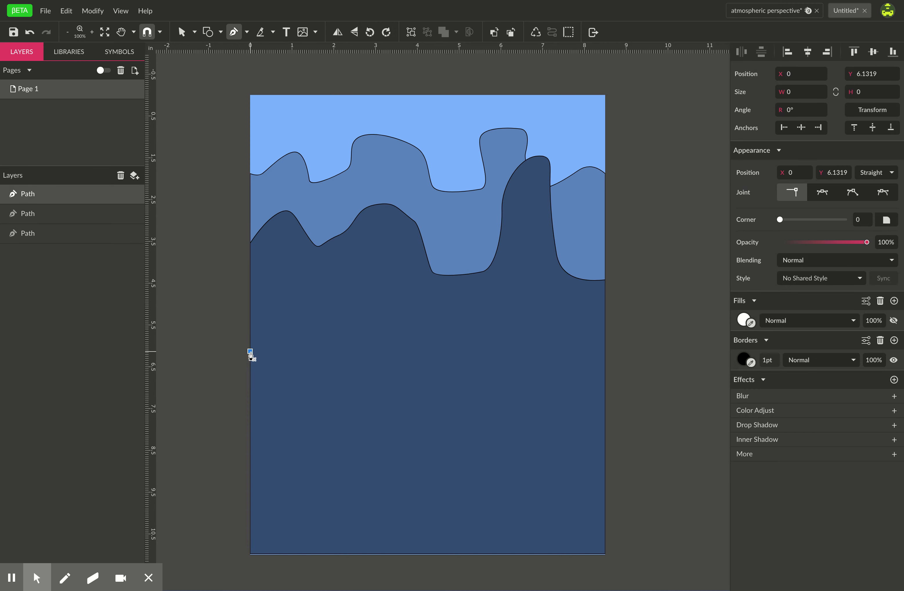
{"action": "left_click", "coordinate": [250, 554]}
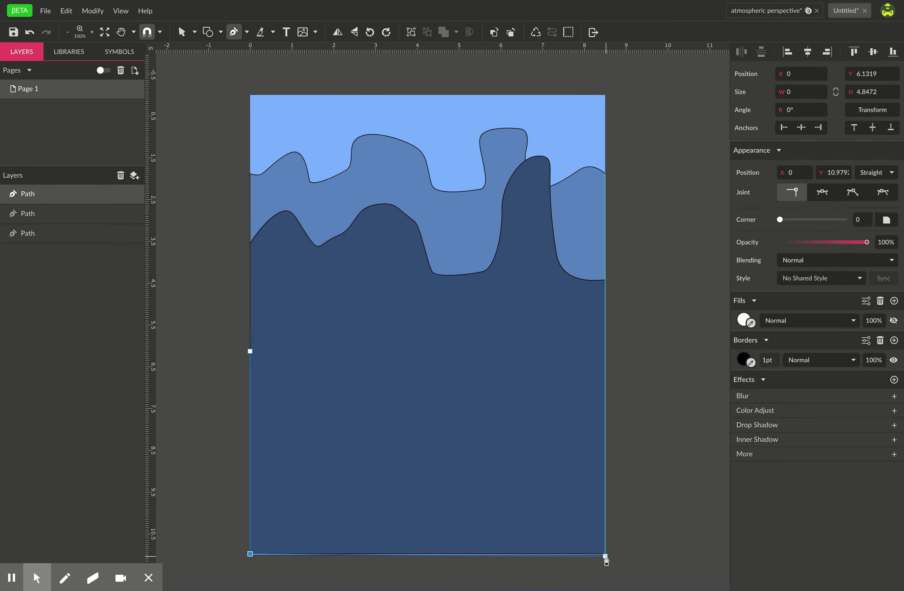
{"action": "left_click", "coordinate": [605, 555]}
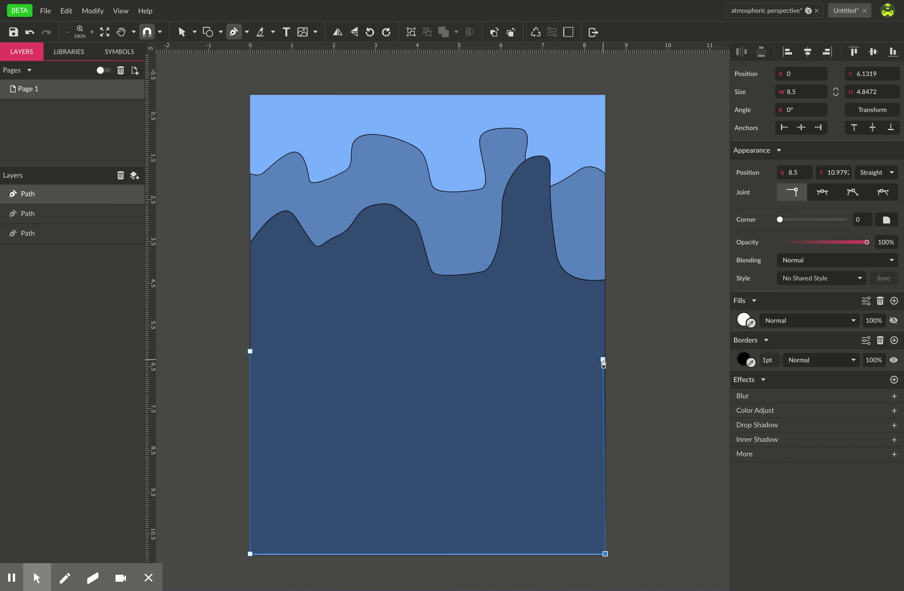
{"action": "left_click", "coordinate": [605, 360]}
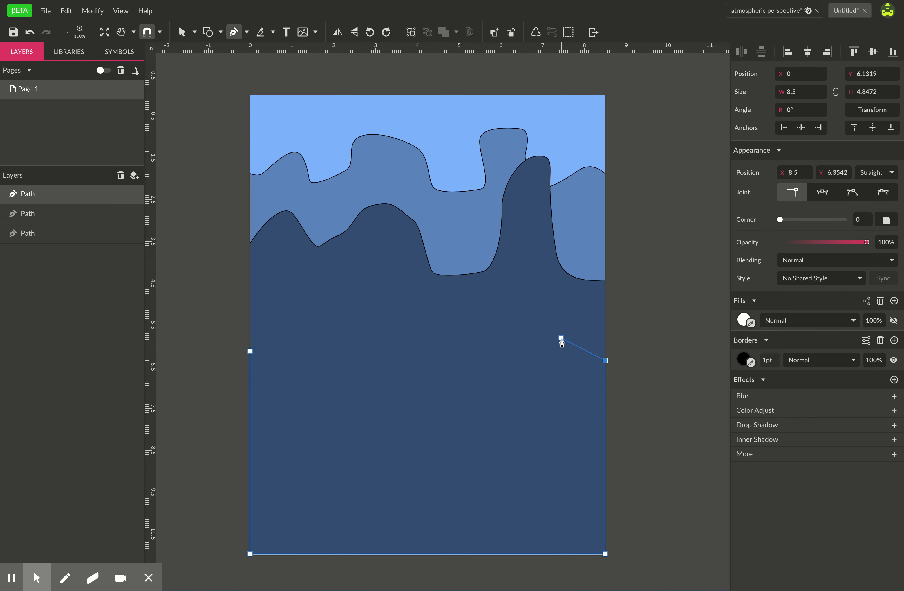
Step: Draw a curved ridge with two main peaks, the higher reaching about Y 3.75 in, back to the left edge and close the third path
{"action": "left_click", "coordinate": [530, 309]}
{"action": "left_click_drag", "start_coordinate": [530, 309], "coordinate": [522, 285]}
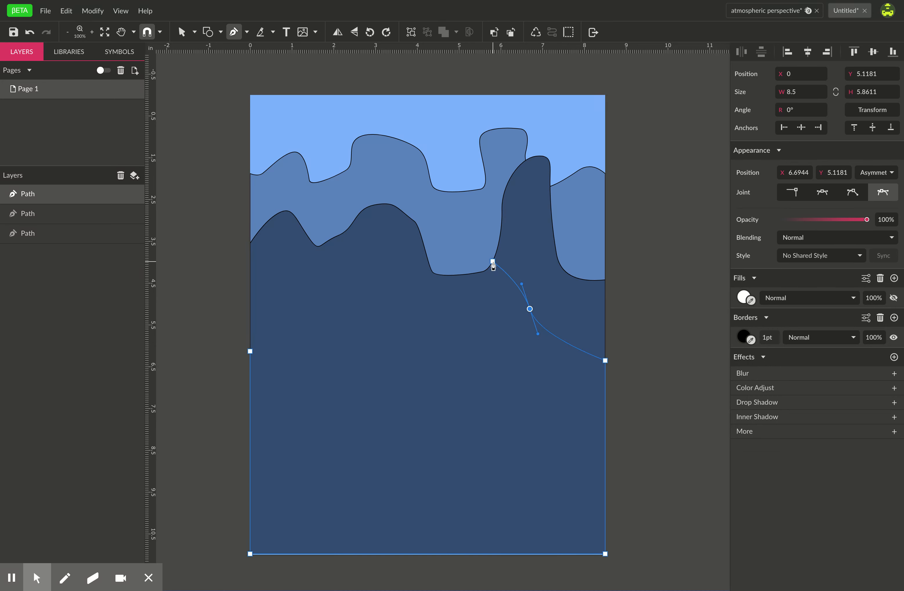
{"action": "left_click_drag", "start_coordinate": [468, 257], "coordinate": [439, 279]}
{"action": "left_click_drag", "start_coordinate": [436, 337], "coordinate": [395, 297]}
{"action": "left_click_drag", "start_coordinate": [385, 279], "coordinate": [321, 306]}
{"action": "left_click_drag", "start_coordinate": [309, 328], "coordinate": [298, 334]}
{"action": "left_click_drag", "start_coordinate": [279, 330], "coordinate": [261, 352]}
{"action": "left_click", "coordinate": [250, 351]}
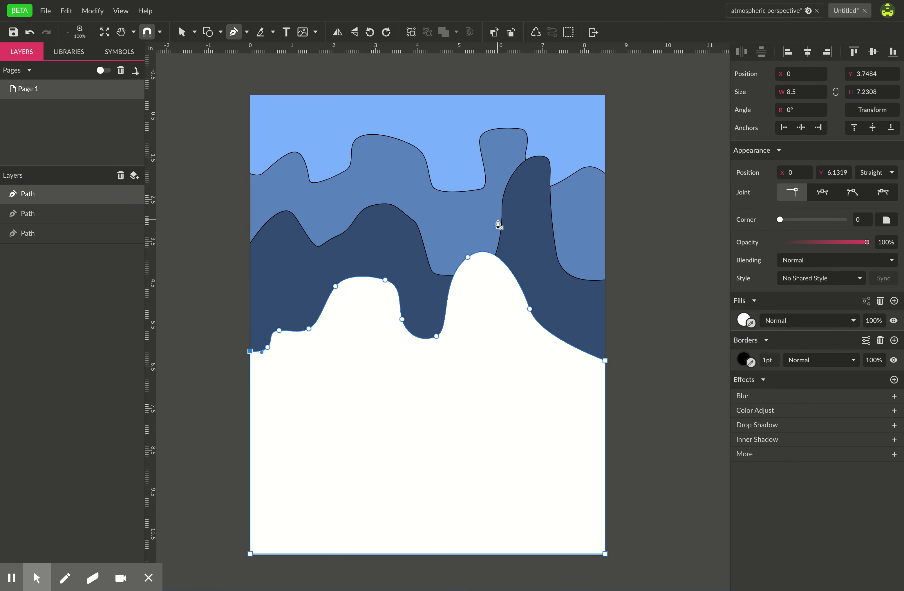
Step: Fill the third mountain shape with the second mountain's blue darkened to #1B283B, and deselect the shape
{"action": "left_click", "coordinate": [751, 323]}
{"action": "left_click", "coordinate": [582, 309]}
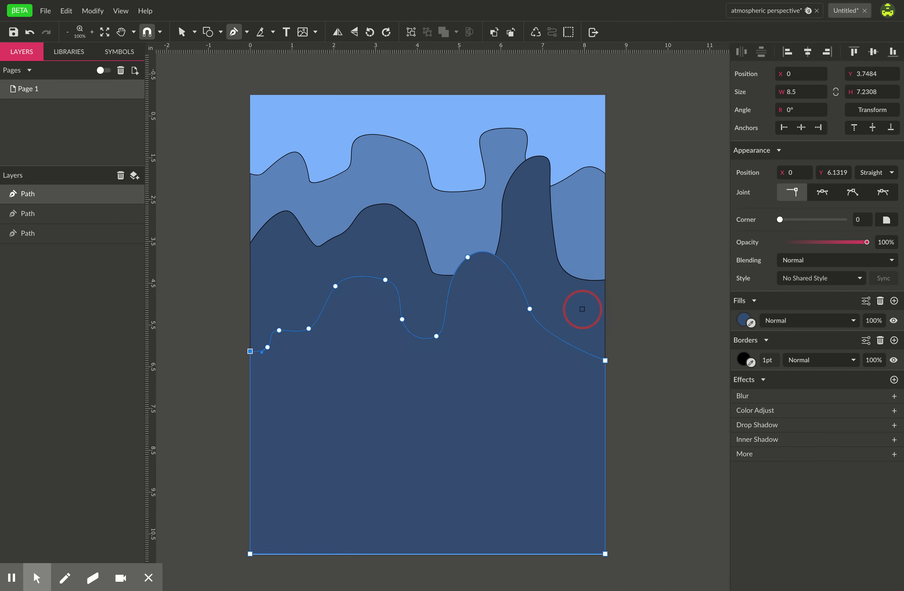
{"action": "left_click", "coordinate": [742, 320]}
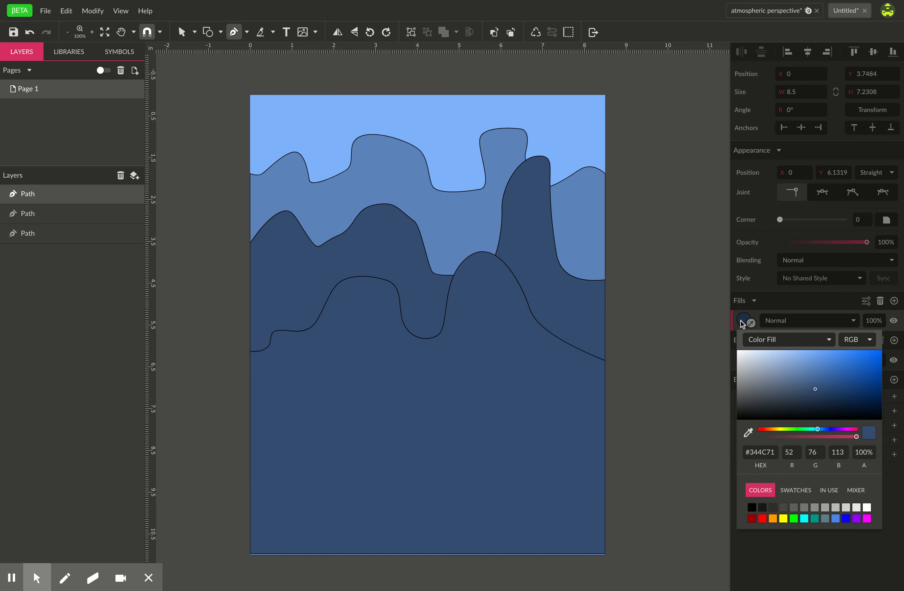
{"action": "left_click_drag", "start_coordinate": [817, 392], "coordinate": [816, 404]}
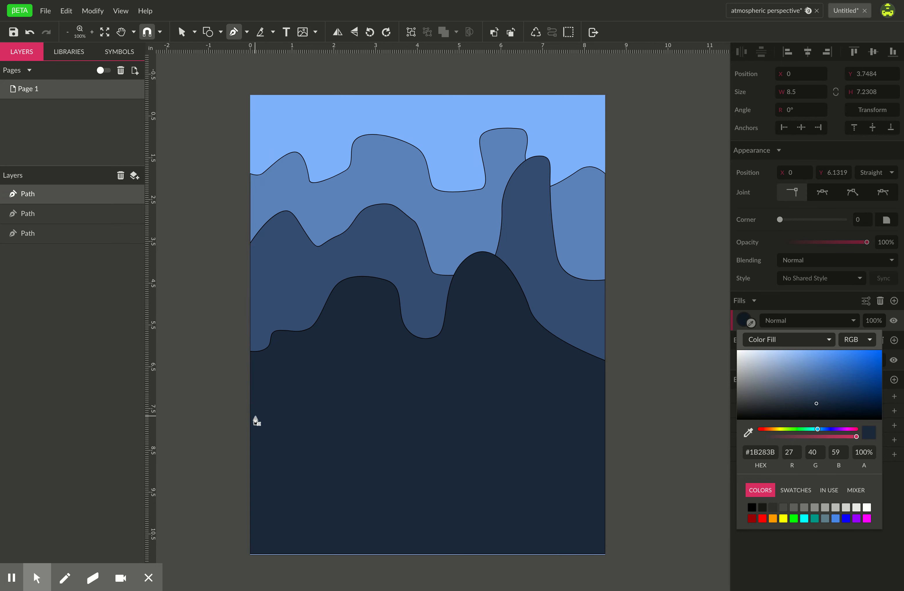
{"action": "left_click", "coordinate": [250, 402]}
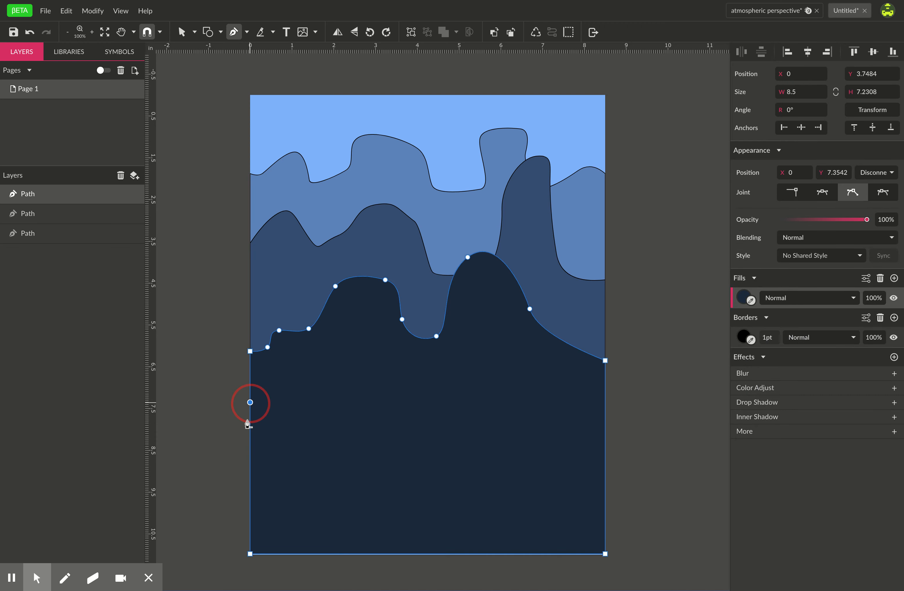
{"action": "left_click", "coordinate": [250, 456]}
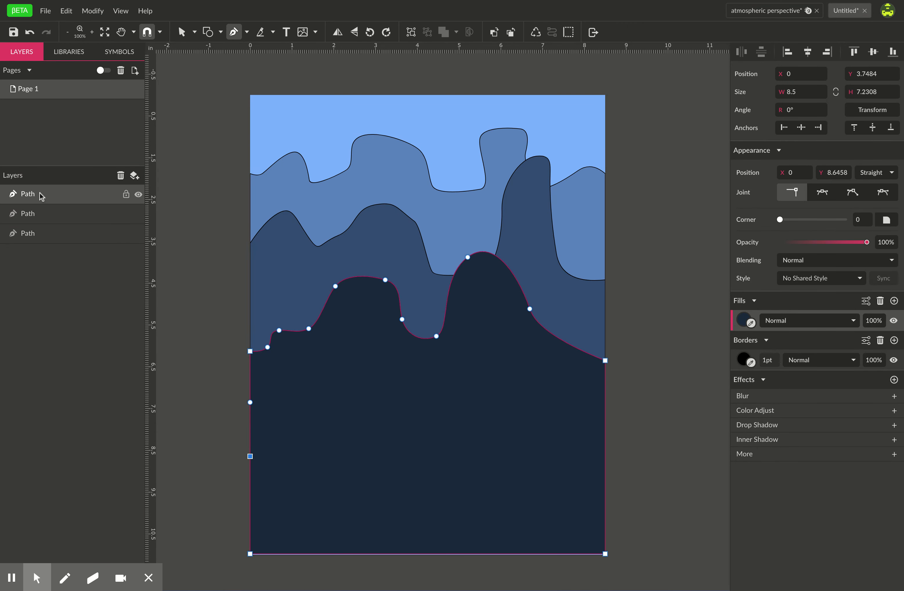
{"action": "left_click", "coordinate": [182, 32]}
{"action": "left_click", "coordinate": [210, 260]}
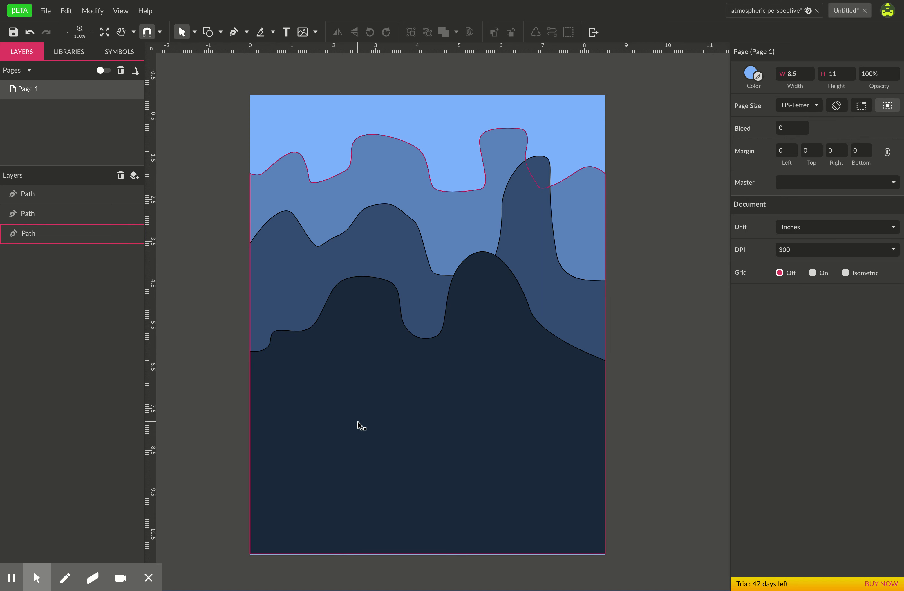
{"action": "left_click", "coordinate": [399, 391]}
{"action": "left_click", "coordinate": [289, 299]}
{"action": "key", "text": "Escape"}
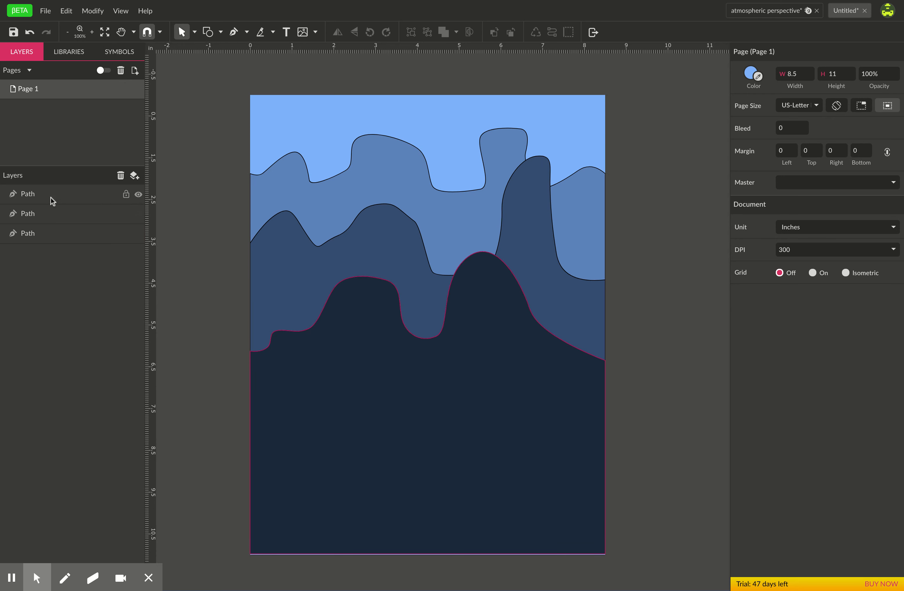
{"action": "left_click", "coordinate": [139, 194]}
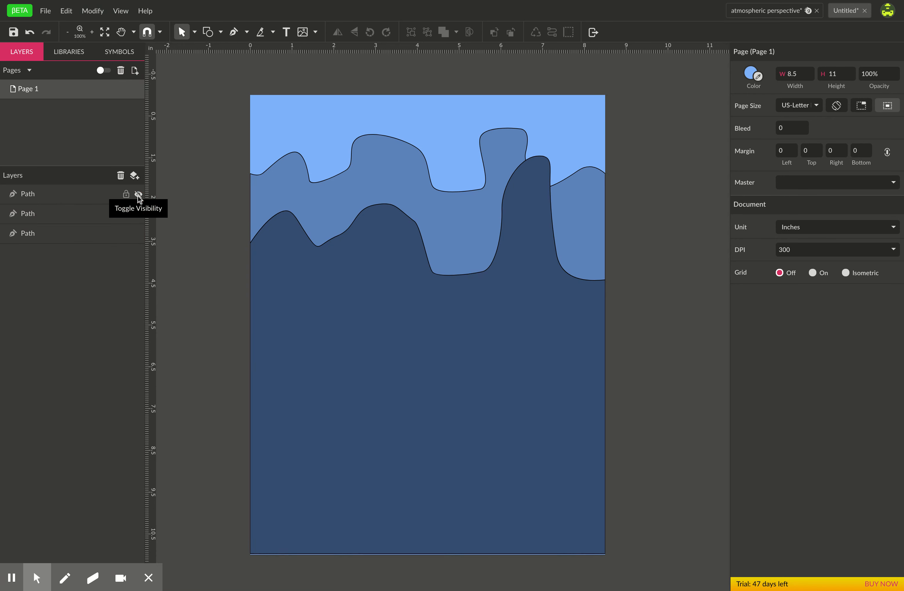
{"action": "left_click", "coordinate": [138, 194]}
Step: Lock all three mountain path layers
{"action": "left_click", "coordinate": [126, 195]}
{"action": "left_click", "coordinate": [126, 214]}
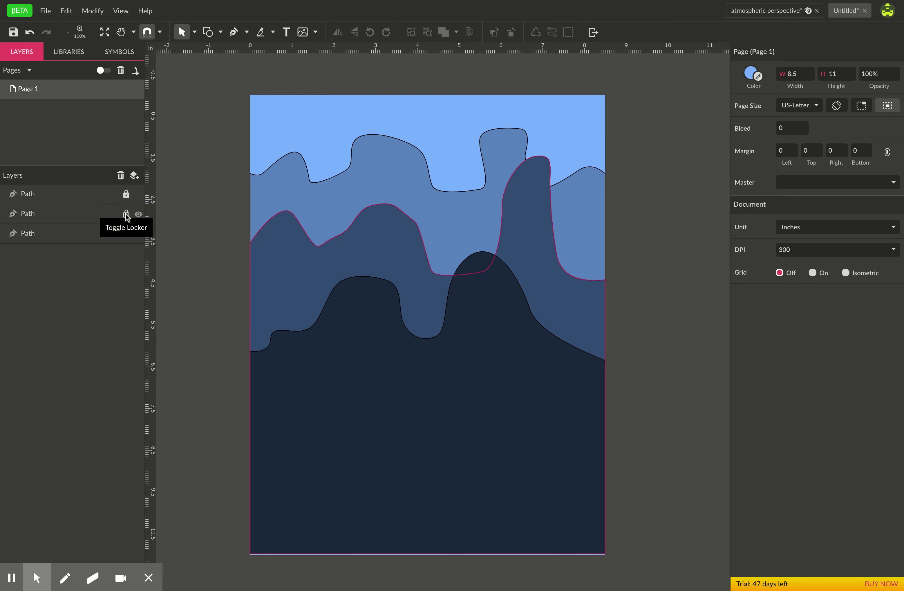
{"action": "left_click", "coordinate": [127, 234]}
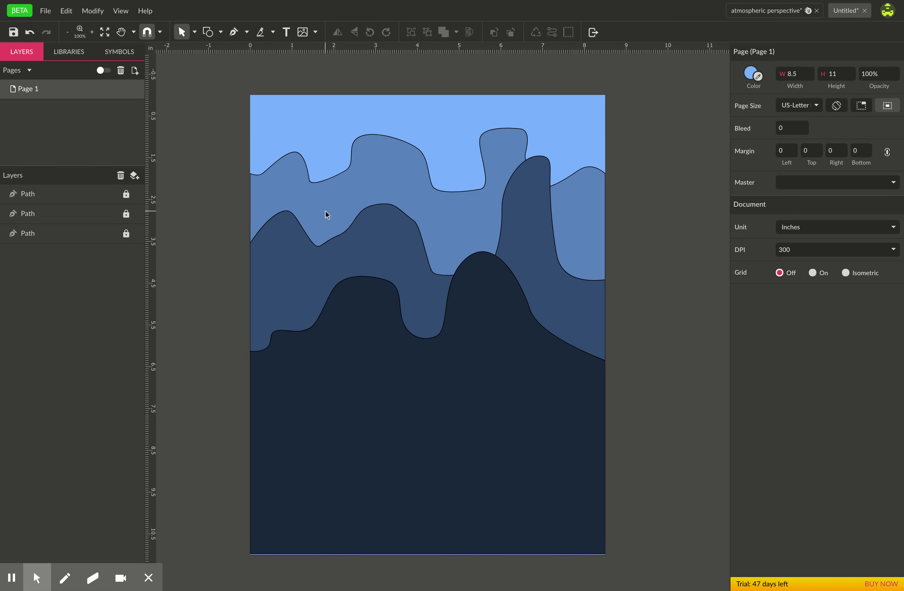
Step: Start a fourth Pen path from the left page edge at Y 7.98 in, through both bottom corners, to Y 8.27 in on the right edge
{"action": "left_click", "coordinate": [233, 32]}
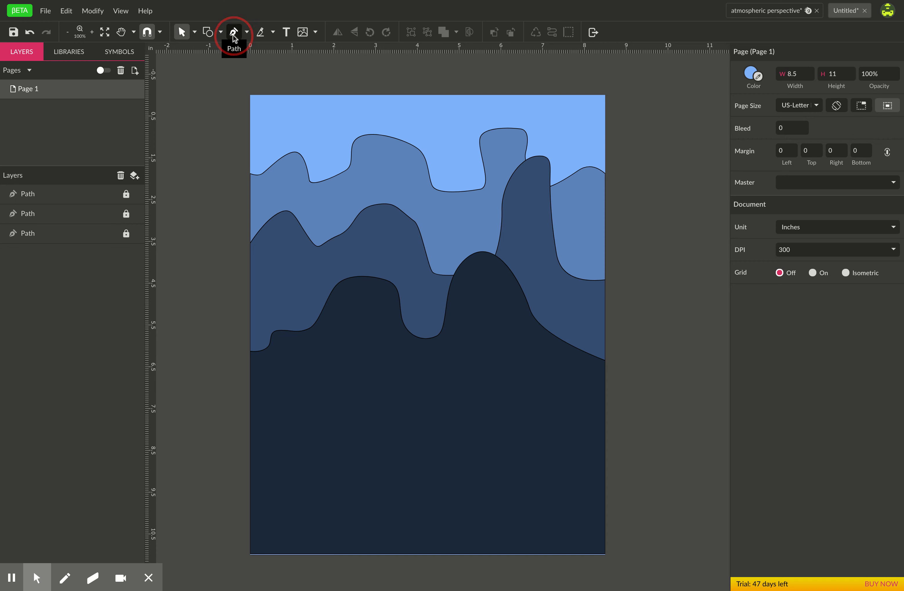
{"action": "left_click", "coordinate": [251, 428]}
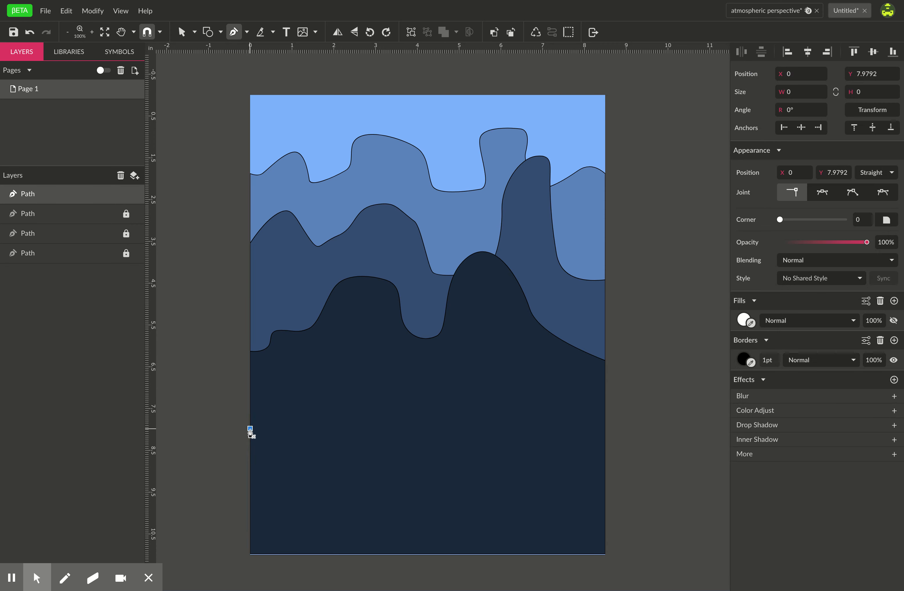
{"action": "left_click", "coordinate": [251, 553]}
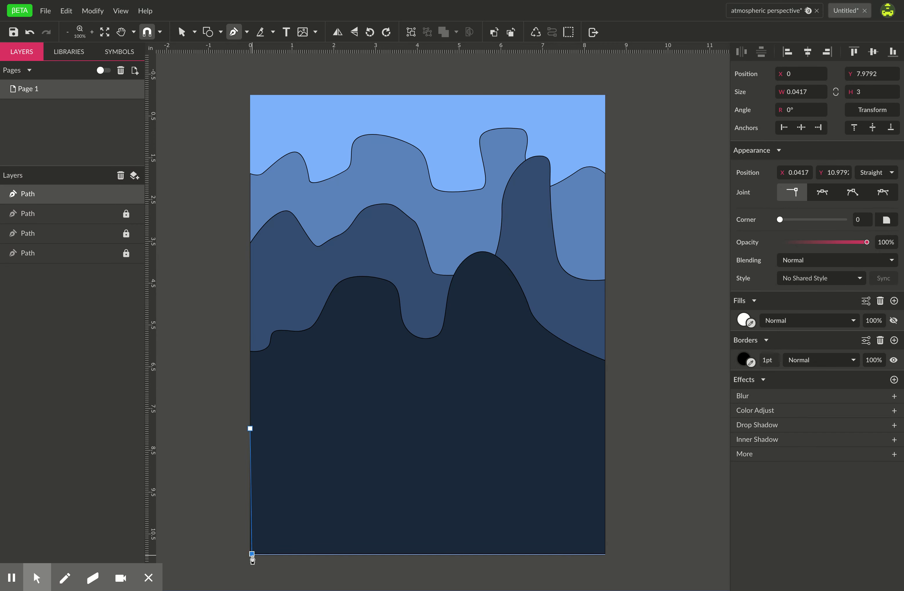
{"action": "left_click", "coordinate": [605, 553]}
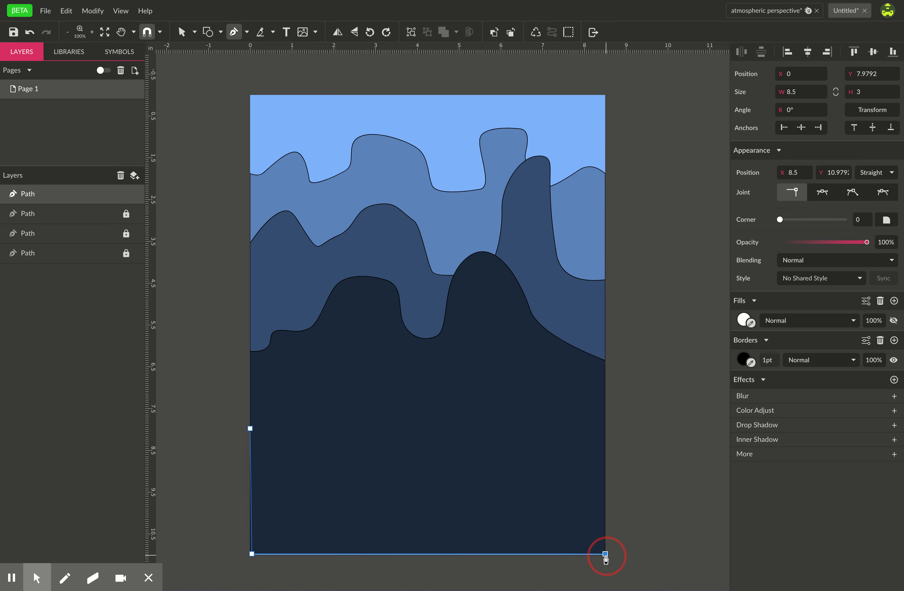
{"action": "left_click", "coordinate": [605, 440]}
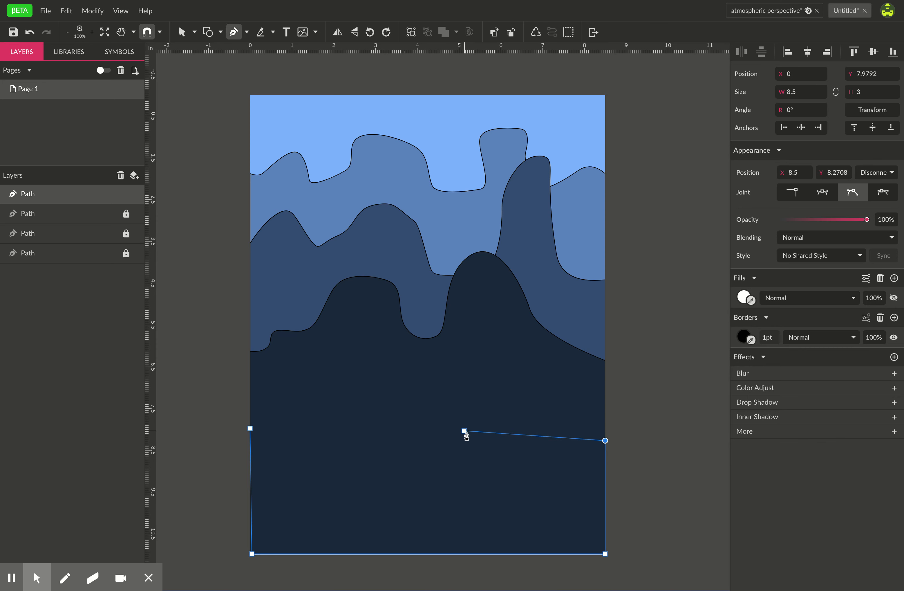
Step: Draw a curved ridge with three peaks, the highest reaching about Y 6.43 in, back to the left edge and close the fourth path
{"action": "left_click_drag", "start_coordinate": [565, 410], "coordinate": [484, 441]}
{"action": "left_click_drag", "start_coordinate": [475, 407], "coordinate": [471, 411]}
{"action": "left_click_drag", "start_coordinate": [447, 376], "coordinate": [264, 426]}
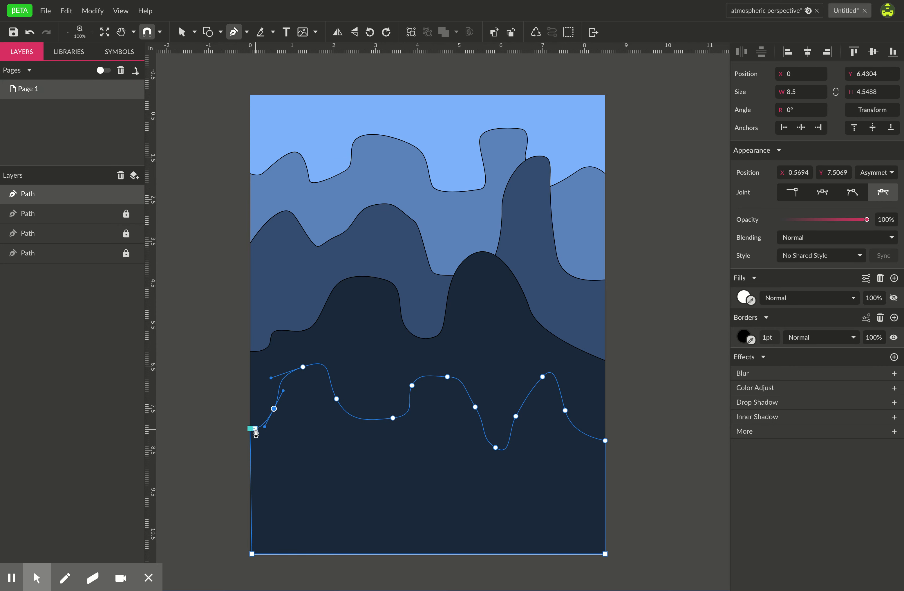
{"action": "left_click", "coordinate": [251, 429]}
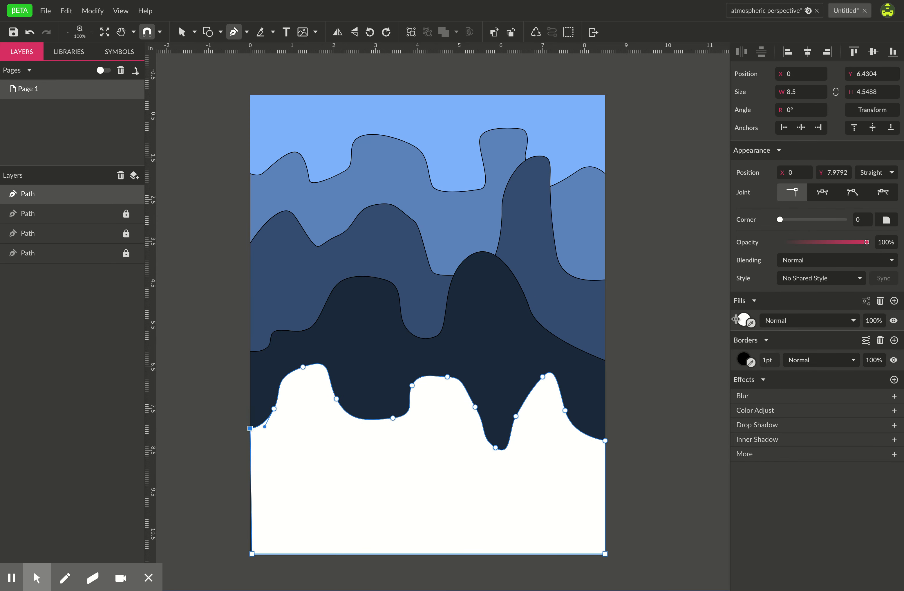
Step: Fill the fourth mountain shape with the third mountain's colour darkened to #060A0F
{"action": "left_click", "coordinate": [751, 323]}
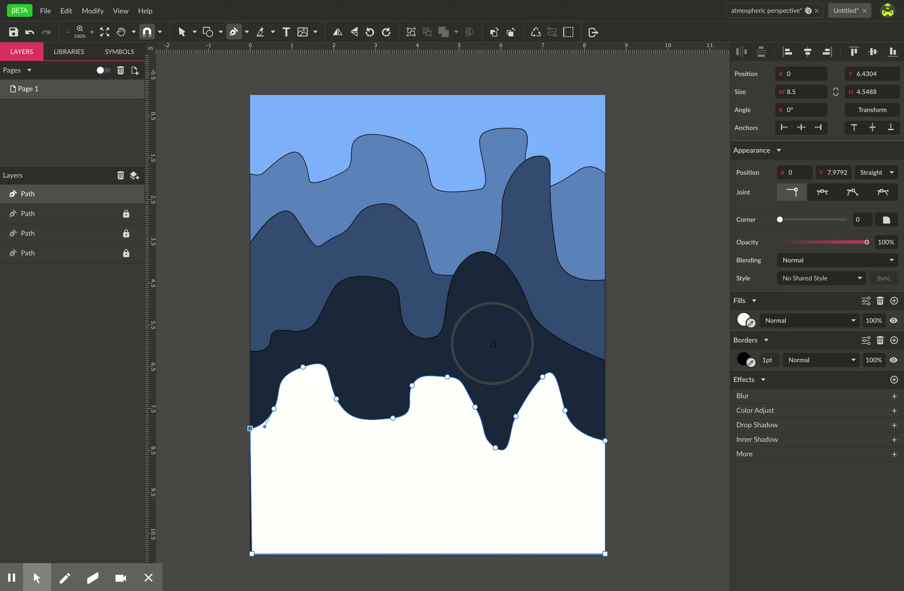
{"action": "left_click", "coordinate": [493, 344]}
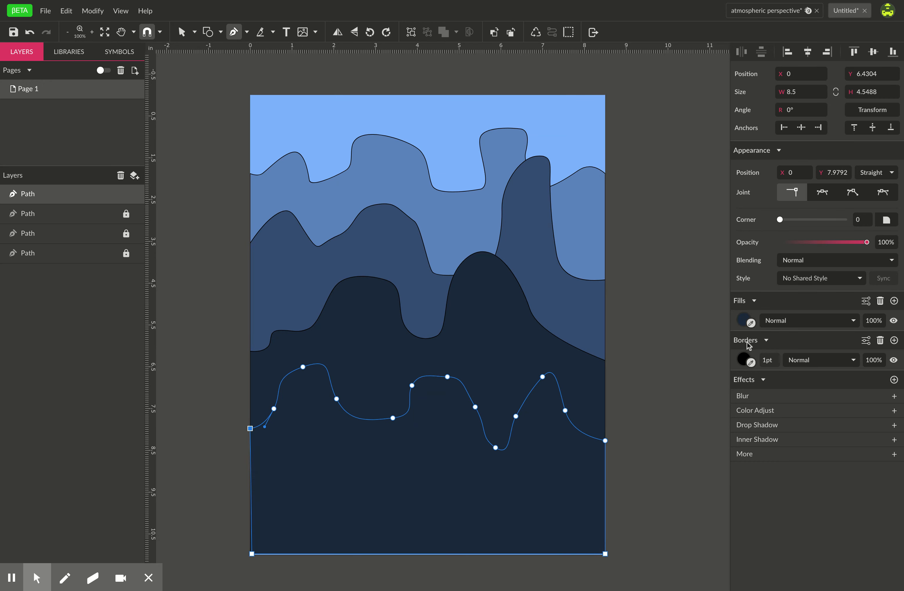
{"action": "left_click", "coordinate": [743, 321]}
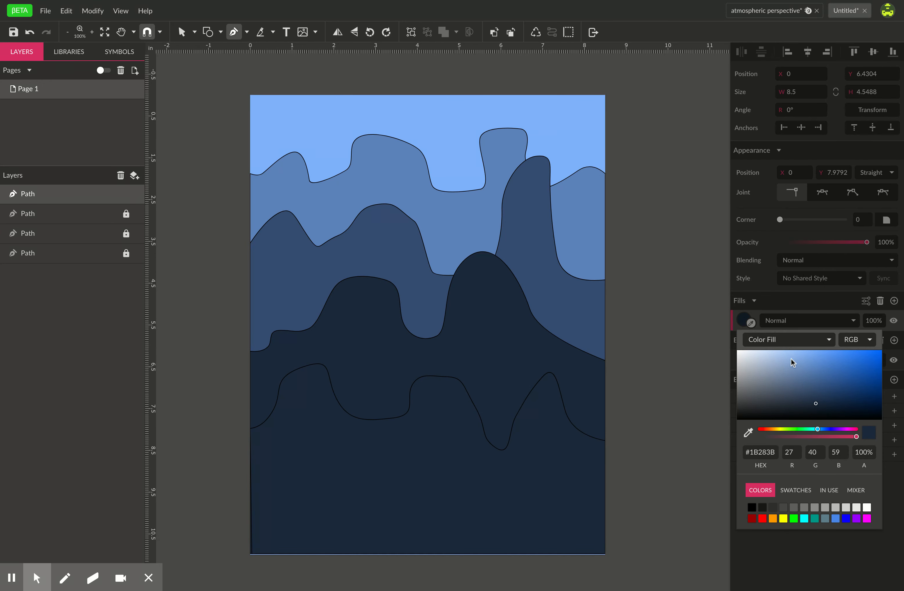
{"action": "left_click", "coordinate": [817, 405]}
{"action": "left_click_drag", "start_coordinate": [817, 407], "coordinate": [817, 415]}
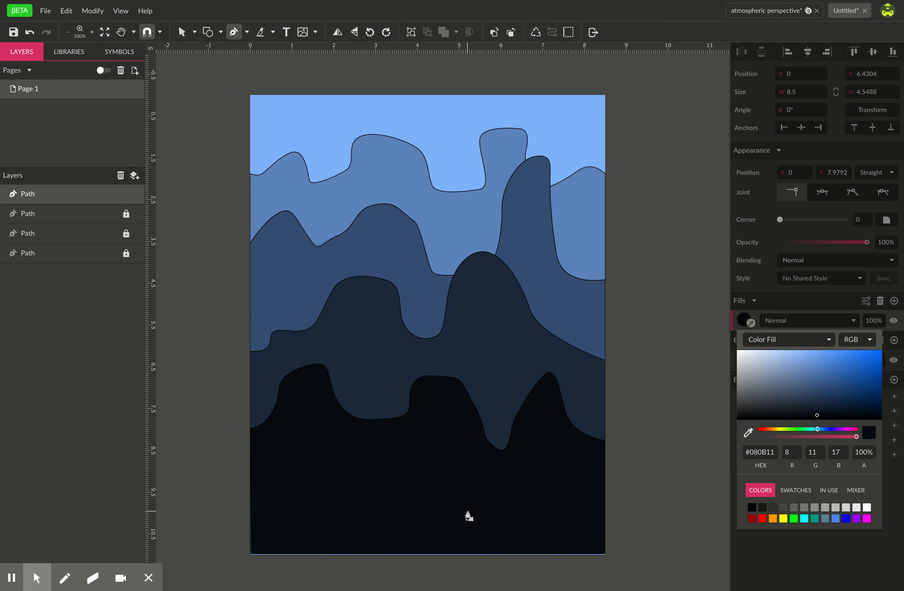
{"action": "left_click", "coordinate": [818, 419]}
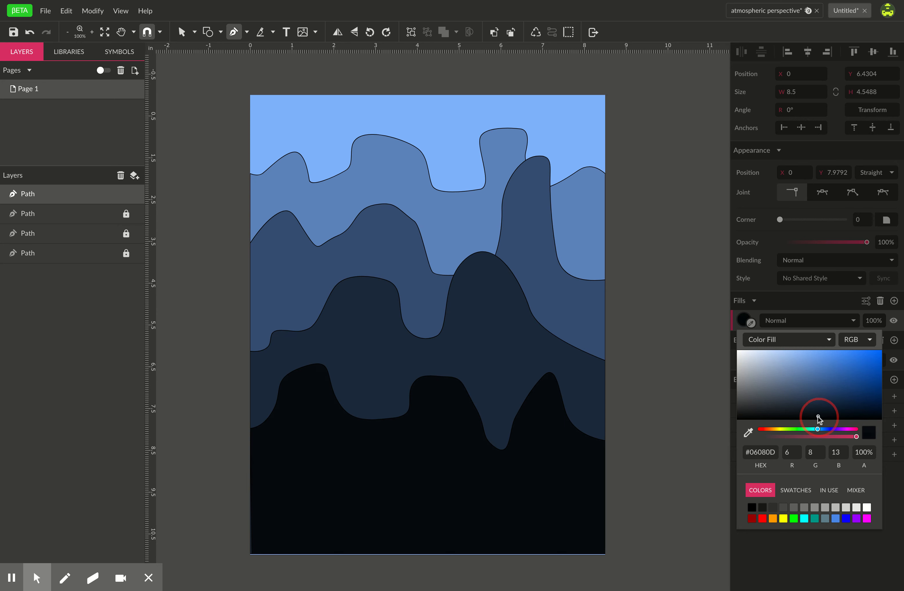
{"action": "left_click", "coordinate": [818, 415]}
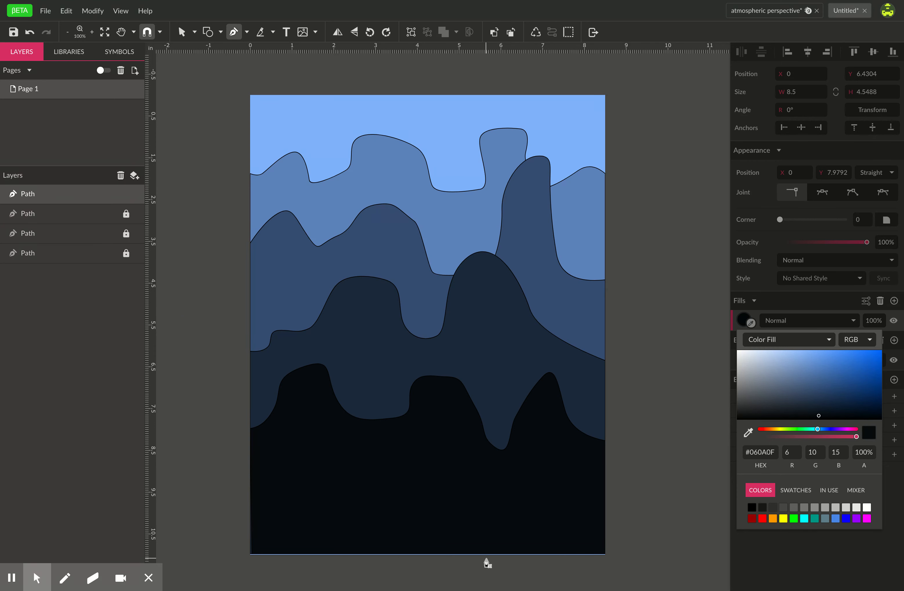
Step: Unlock the three locked mountain path layers
{"action": "left_click", "coordinate": [126, 214]}
{"action": "left_click", "coordinate": [126, 234]}
{"action": "left_click", "coordinate": [126, 253]}
Step: Select all four mountain paths together, remove their borders, and deselect them
{"action": "left_click", "coordinate": [181, 32]}
{"action": "left_click_drag", "start_coordinate": [224, 108], "coordinate": [475, 533]}
{"action": "left_click", "coordinate": [188, 264]}
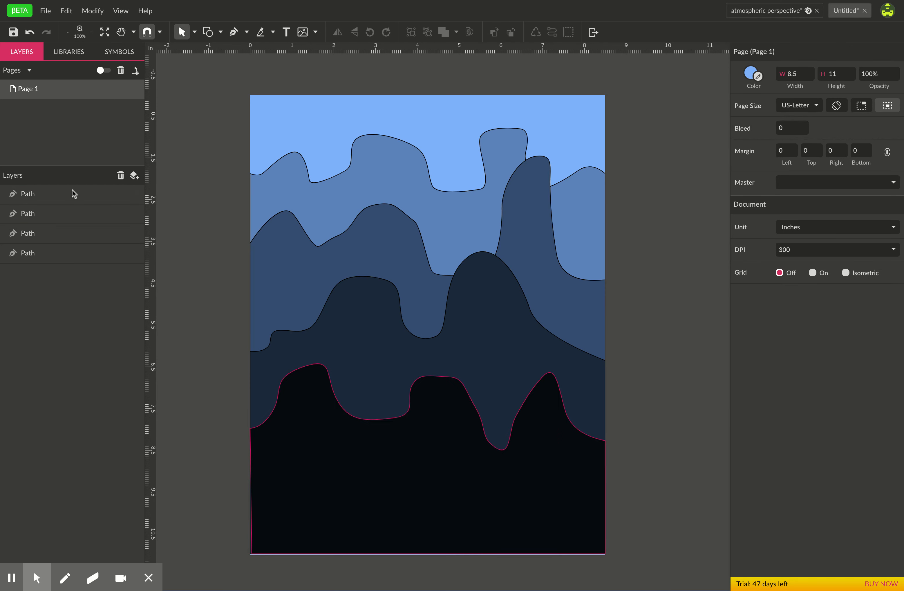
{"action": "left_click", "coordinate": [60, 195]}
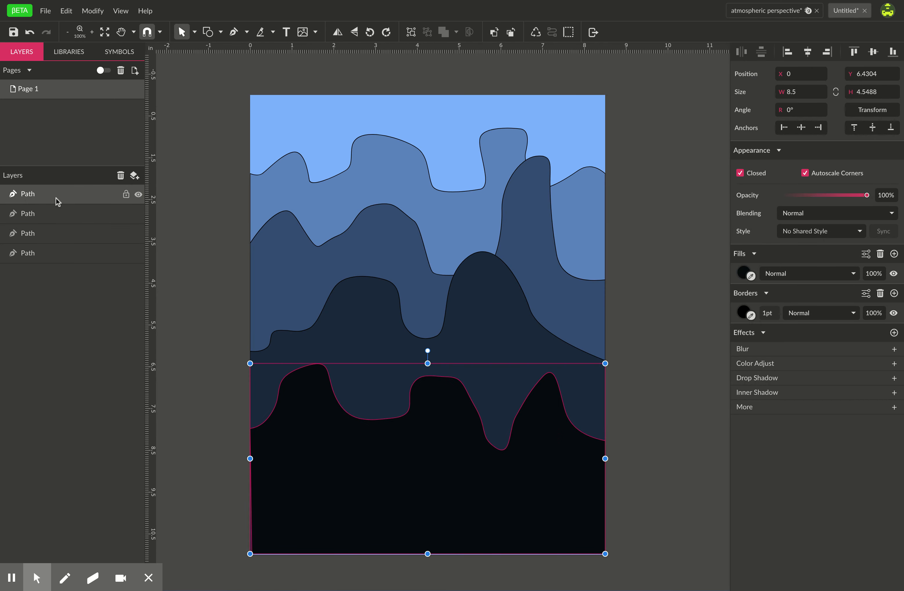
{"action": "left_click", "coordinate": [37, 253], "text": "shift"}
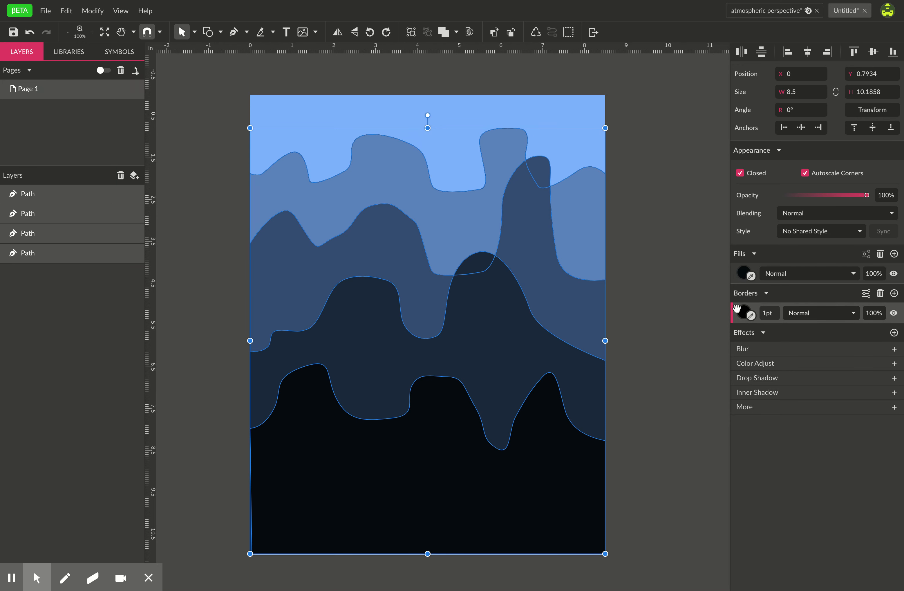
{"action": "left_click", "coordinate": [880, 294]}
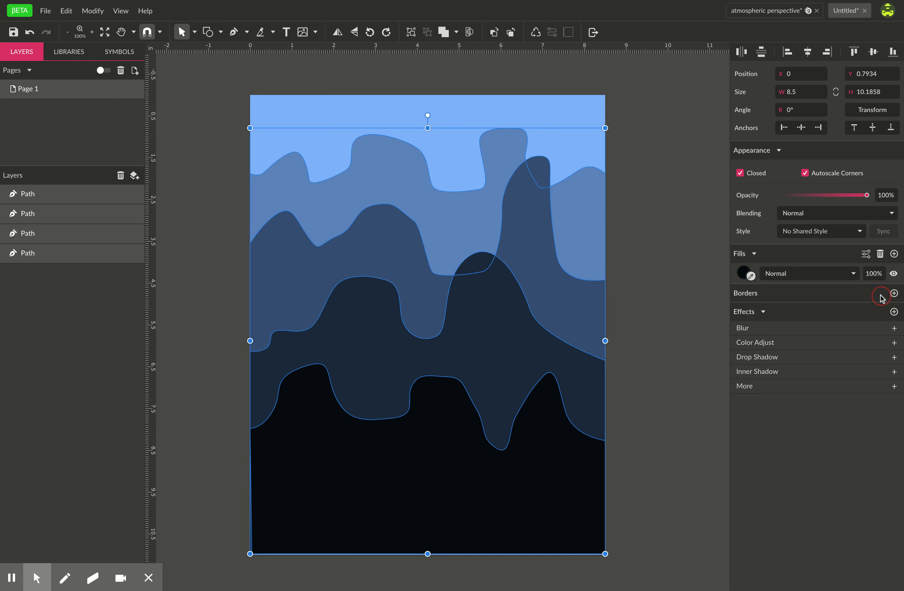
{"action": "left_click", "coordinate": [686, 285]}
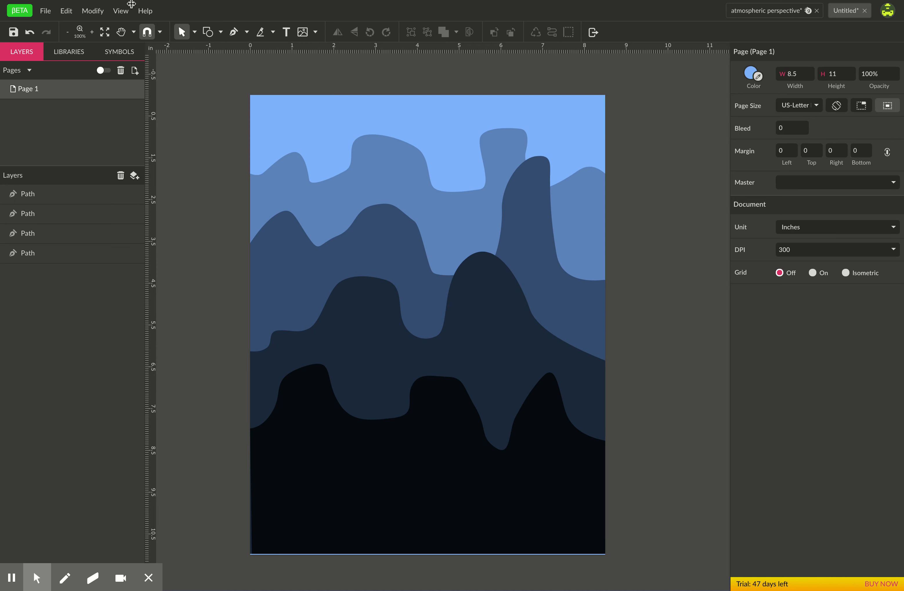
Step: Save the design in the cloud's Landscapes folder, naming it "Sample", the author's surname, and "Atmospheric Perspective"
{"action": "left_click", "coordinate": [45, 12]}
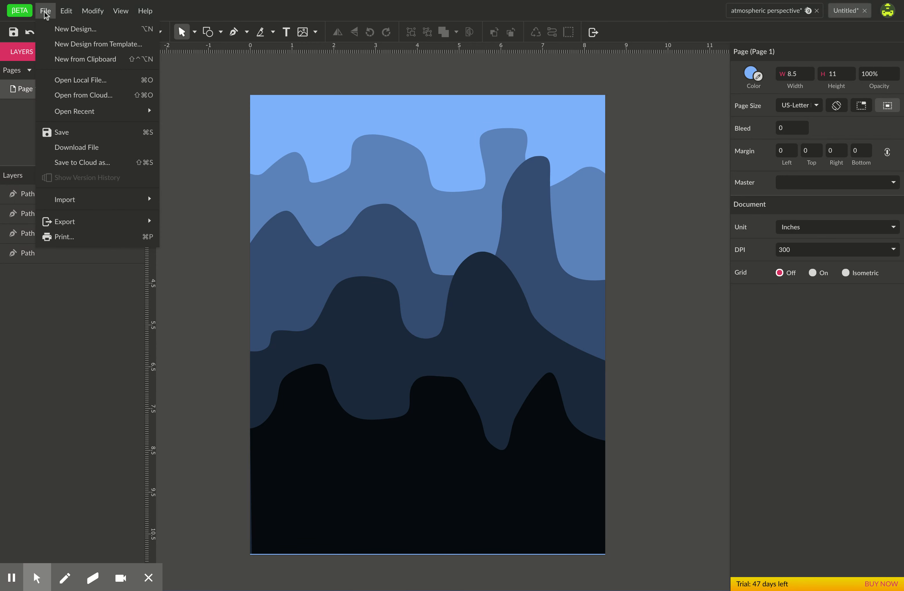
{"action": "left_click", "coordinate": [15, 33]}
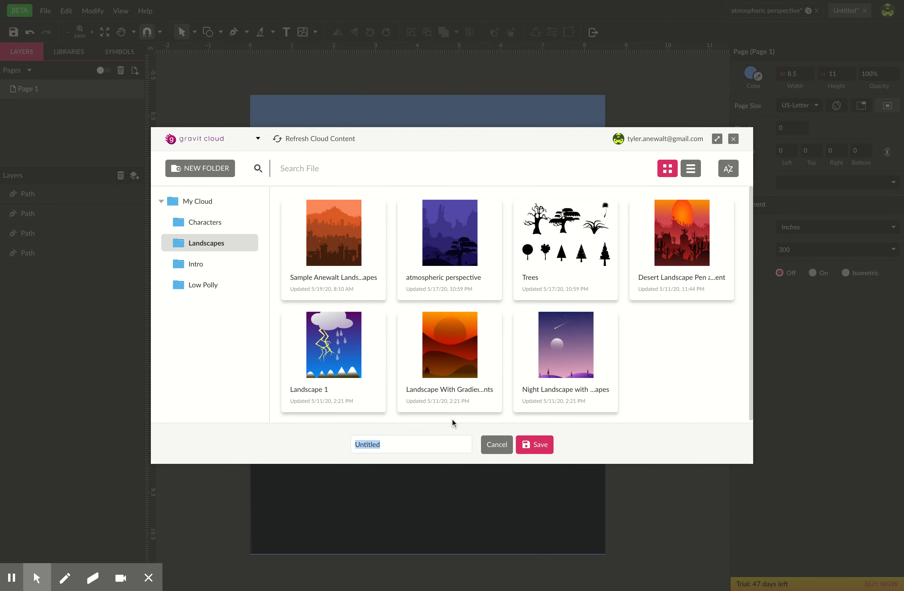
{"action": "type", "text": "Atmospheric Perspective"}
{"action": "left_click", "coordinate": [357, 448]}
{"action": "left_click", "coordinate": [358, 448]}
{"action": "type", "text": "Sample Anewal"}
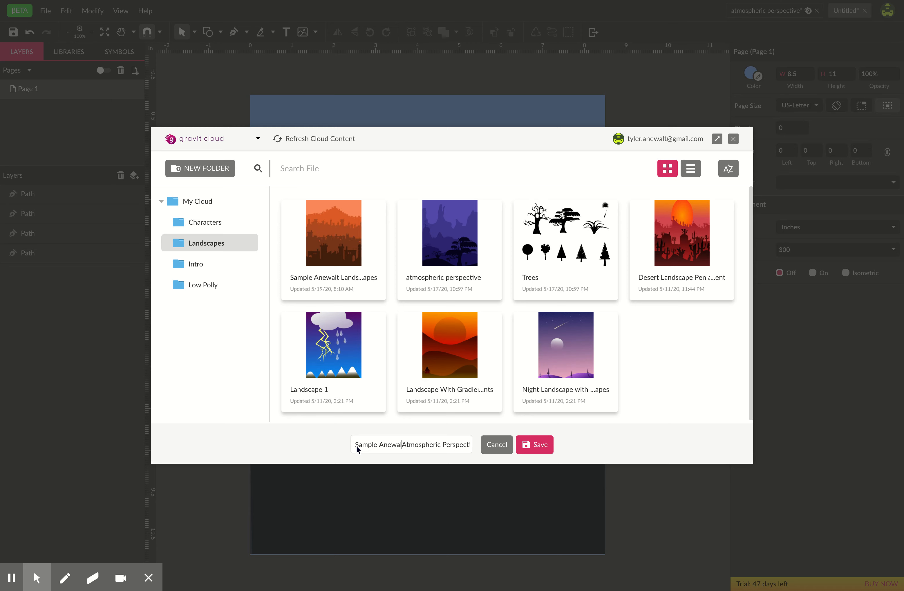
{"action": "type", "text": "t"}
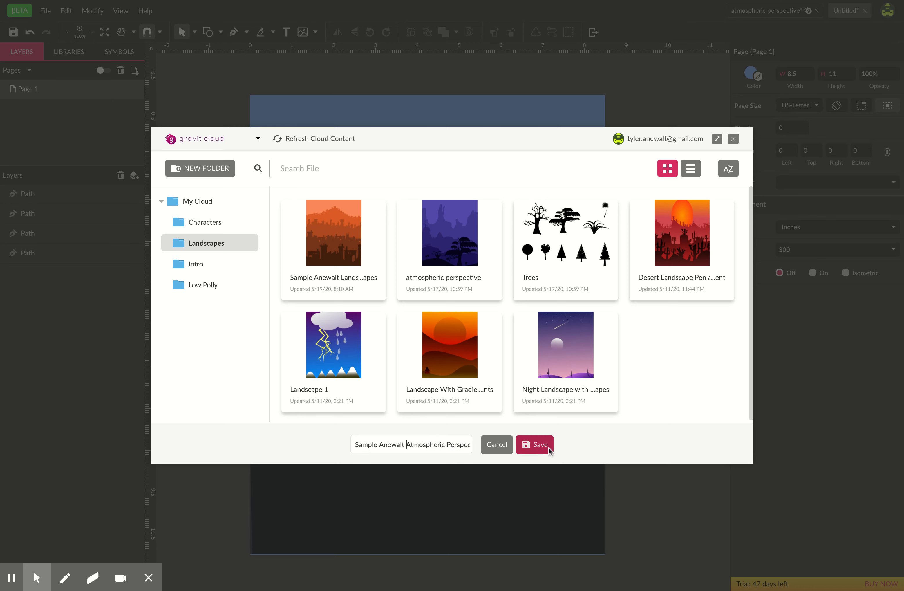
{"action": "left_click", "coordinate": [544, 448]}
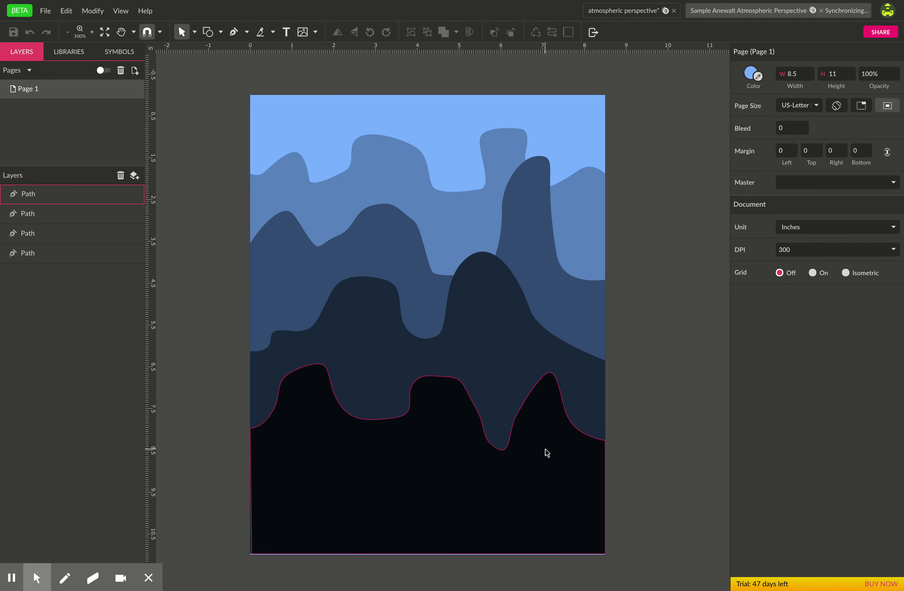